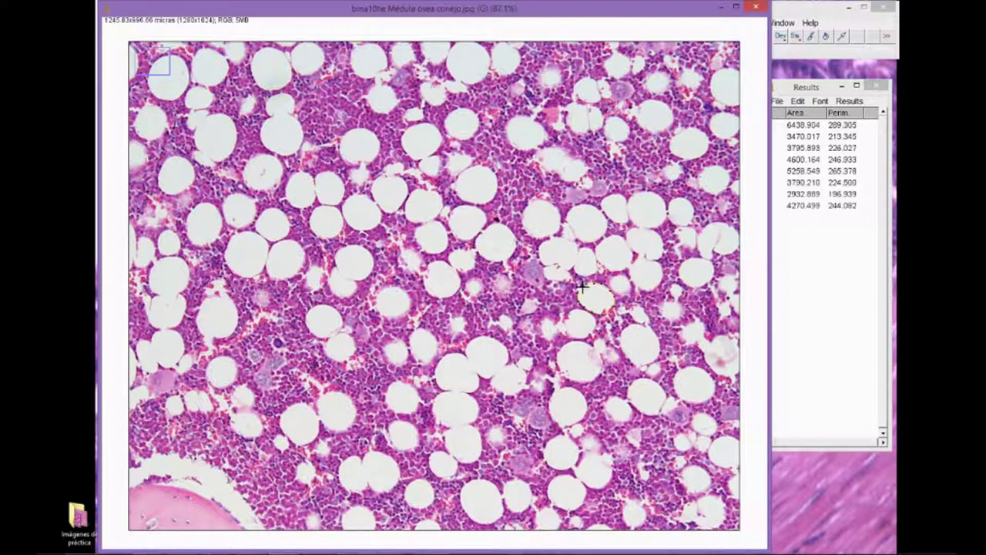
# - Measure the outlined fat cell in the micrograph, and outline and measure the small round cell in its upper part
pyautogui.hotkey('ctrl', 'm')
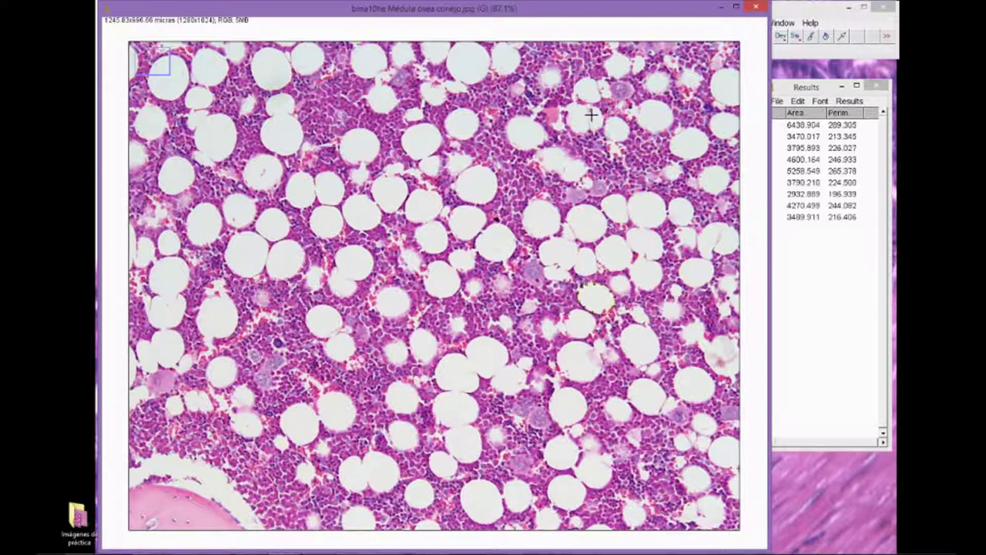
pyautogui.click(607, 136)
pyautogui.hotkey('ctrl', 'm')
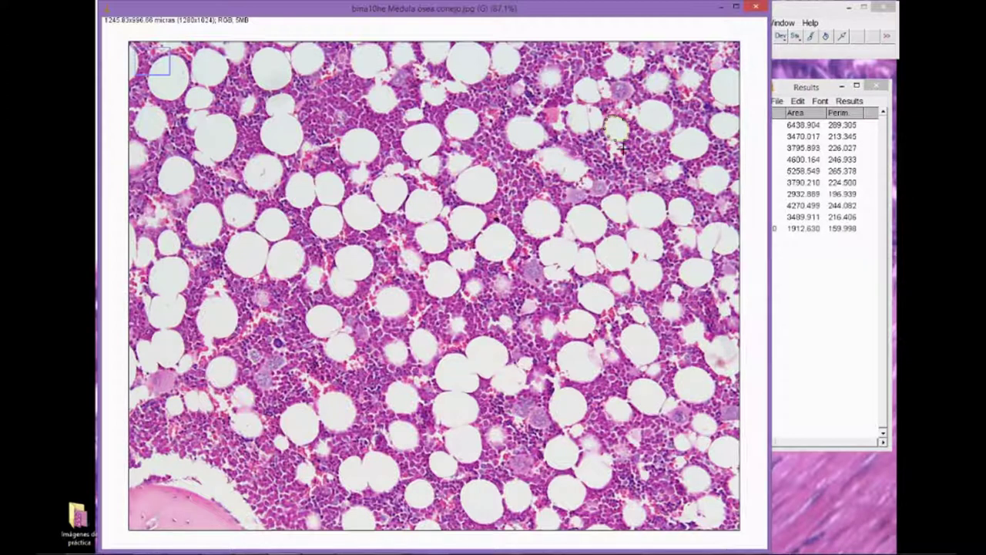
pyautogui.click(868, 217)
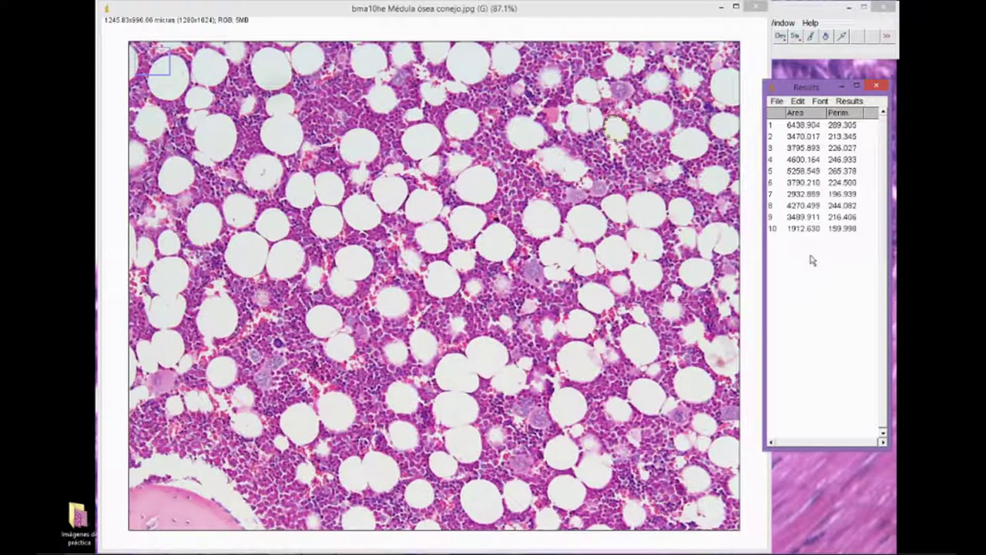
pyautogui.moveTo(825, 278); pyautogui.dragTo(806, 132)
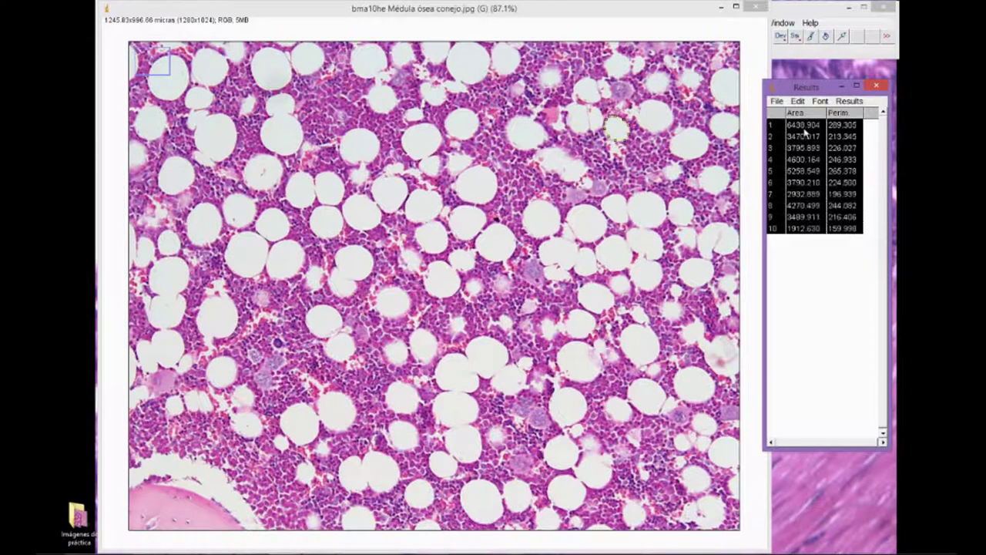
pyautogui.click(802, 253)
pyautogui.moveTo(807, 239); pyautogui.dragTo(815, 125)
pyautogui.click(809, 265)
# - Select all ten measurement rows in the Results table and copy them
pyautogui.click(798, 101)
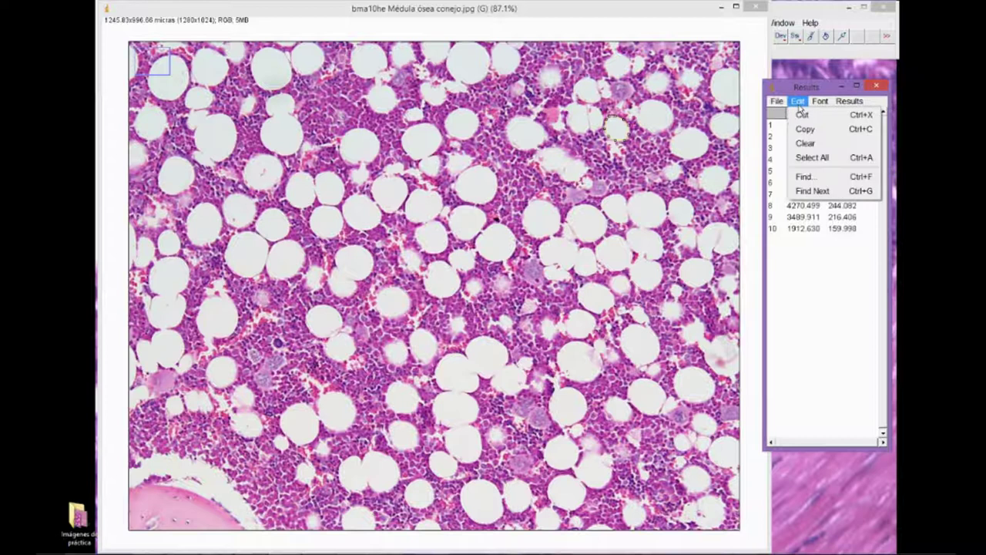
pyautogui.click(813, 158)
pyautogui.click(798, 101)
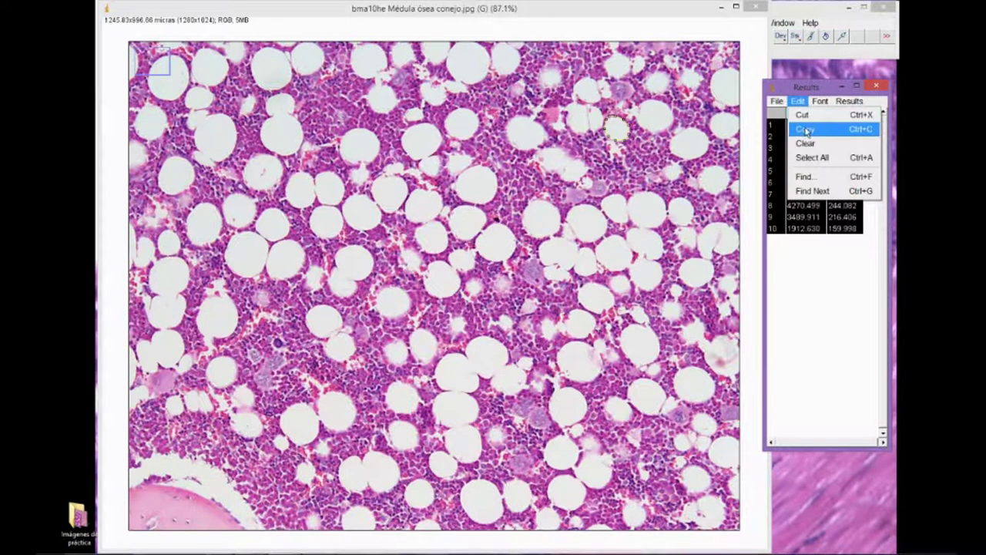
pyautogui.click(806, 131)
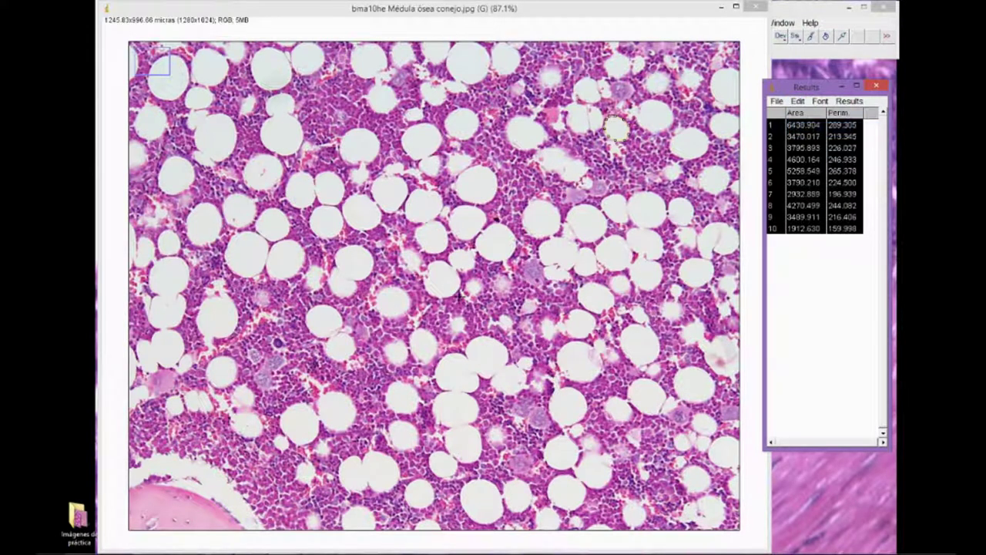
# - Switch to the Diámetros teóricos workbook in Excel and paste the copied measurements starting at cell B7
pyautogui.hotkey('alt', 'Tab')
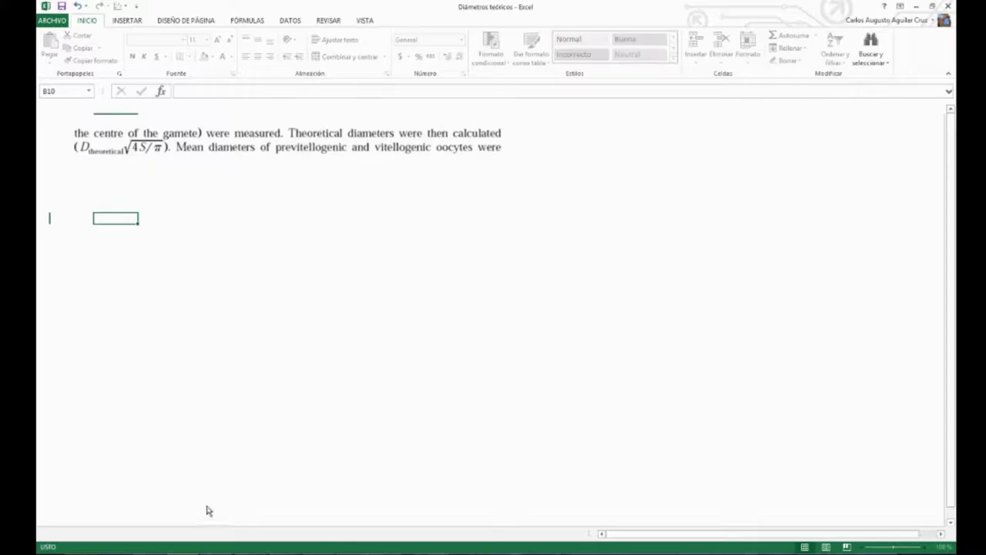
pyautogui.click(117, 189)
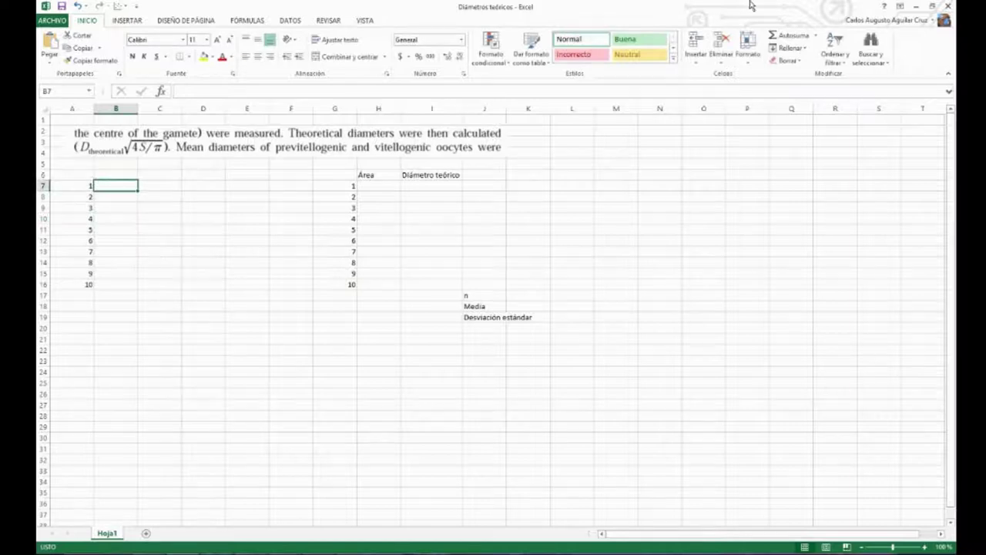
pyautogui.click(916, 6)
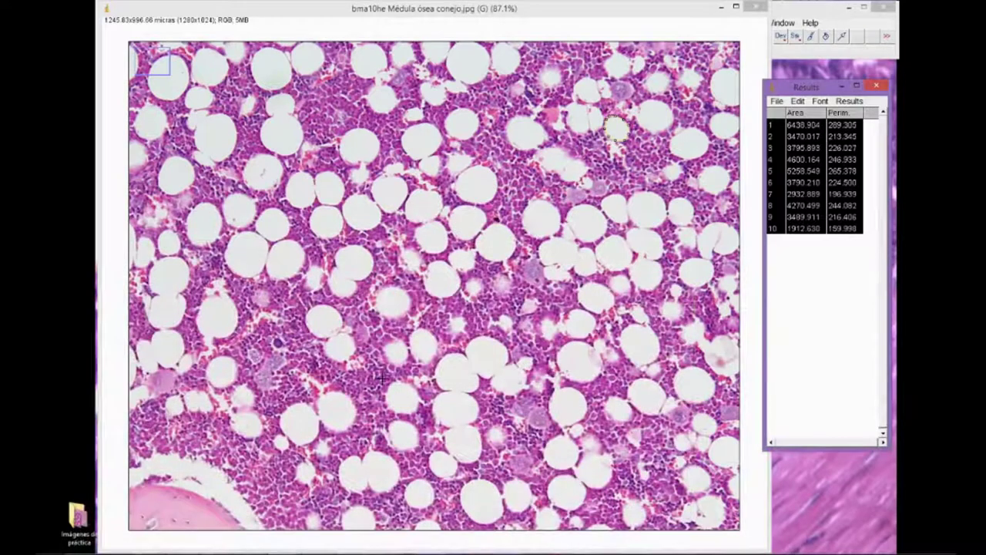
pyautogui.hotkey('alt', 'Tab')
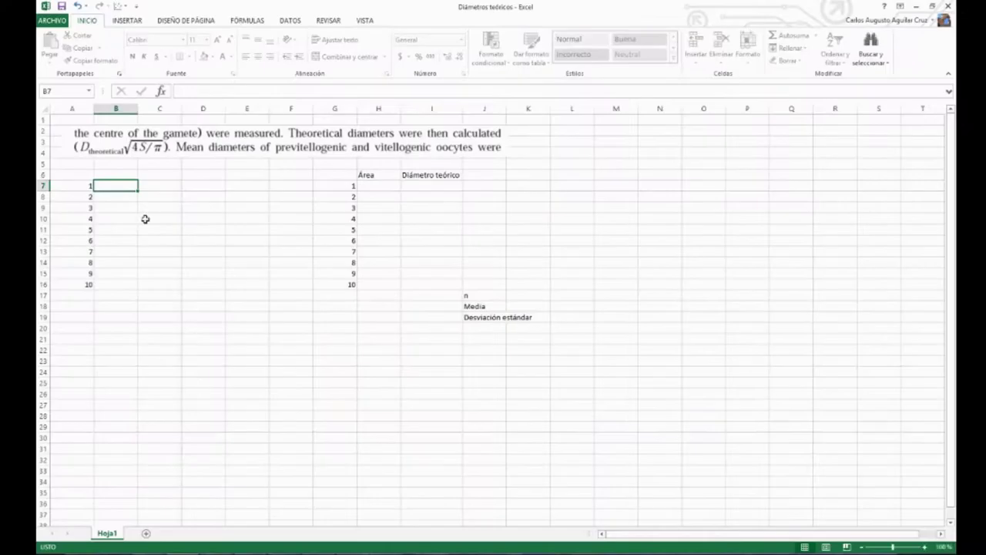
pyautogui.rightClick(113, 185)
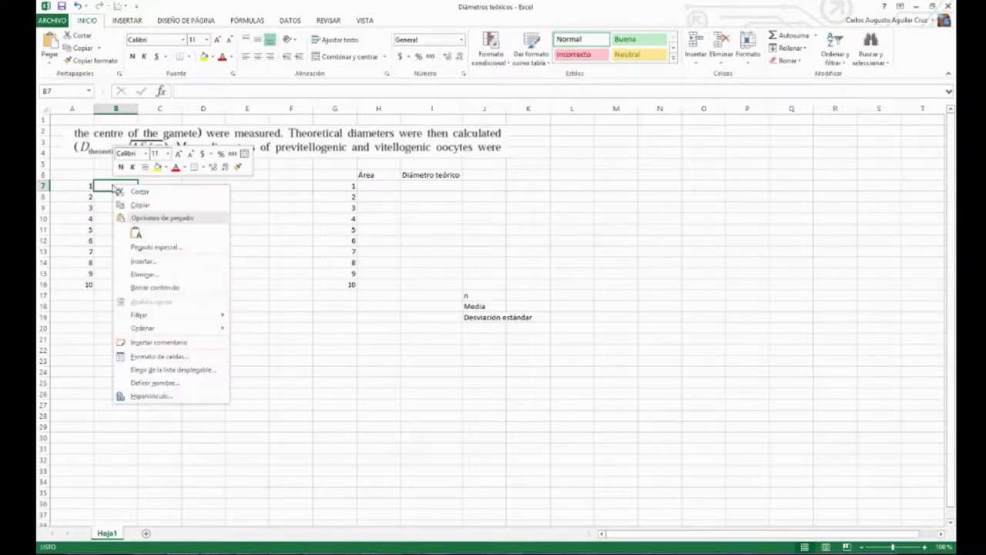
pyautogui.click(137, 234)
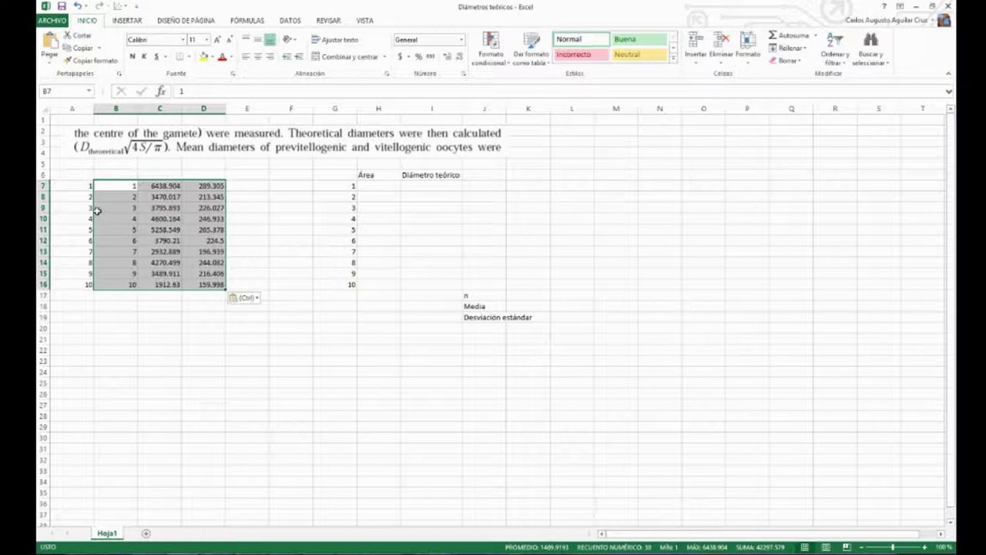
# - Label the pasted measurement columns with the headers "Área" in C6 and "Perímetro" in D6
pyautogui.moveTo(70, 190); pyautogui.dragTo(73, 296)
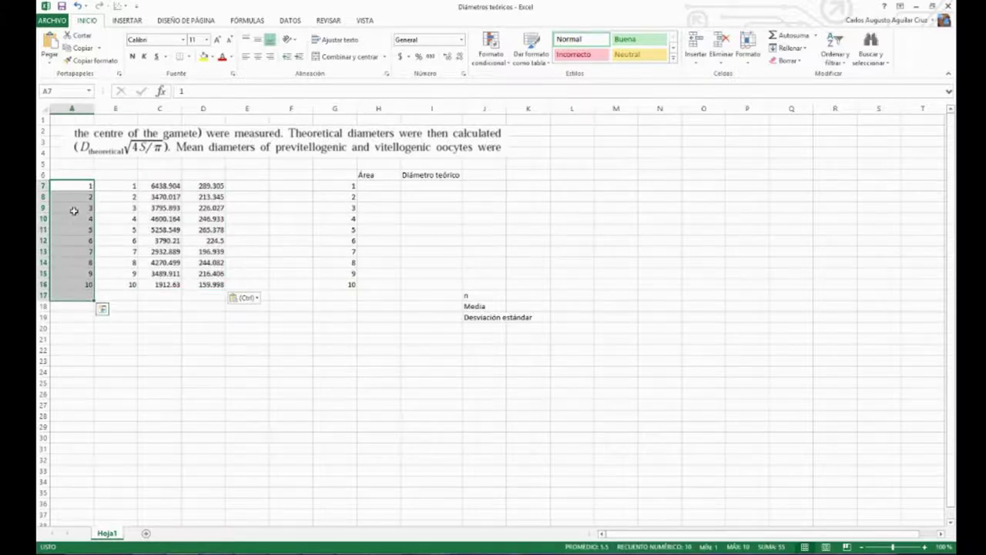
pyautogui.click(150, 173)
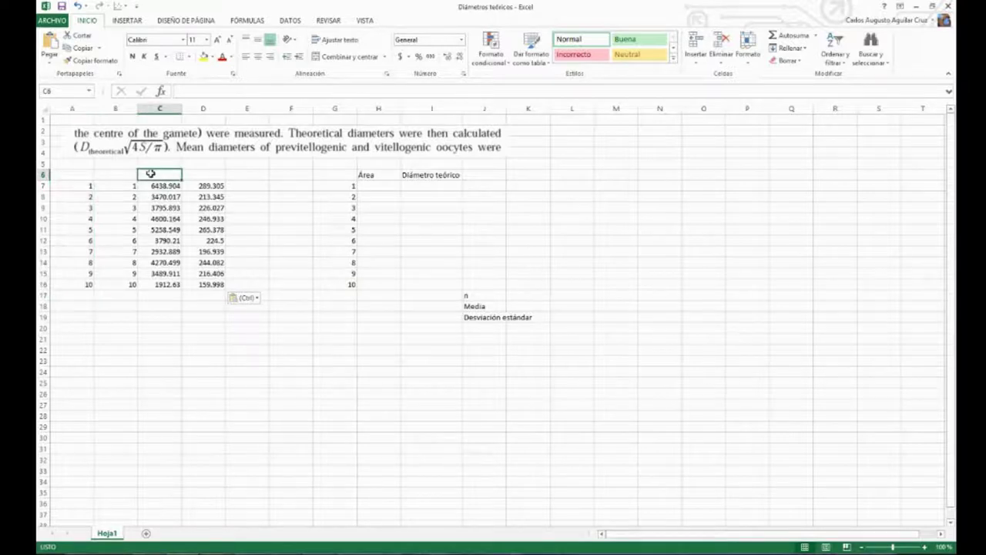
pyautogui.write('A')
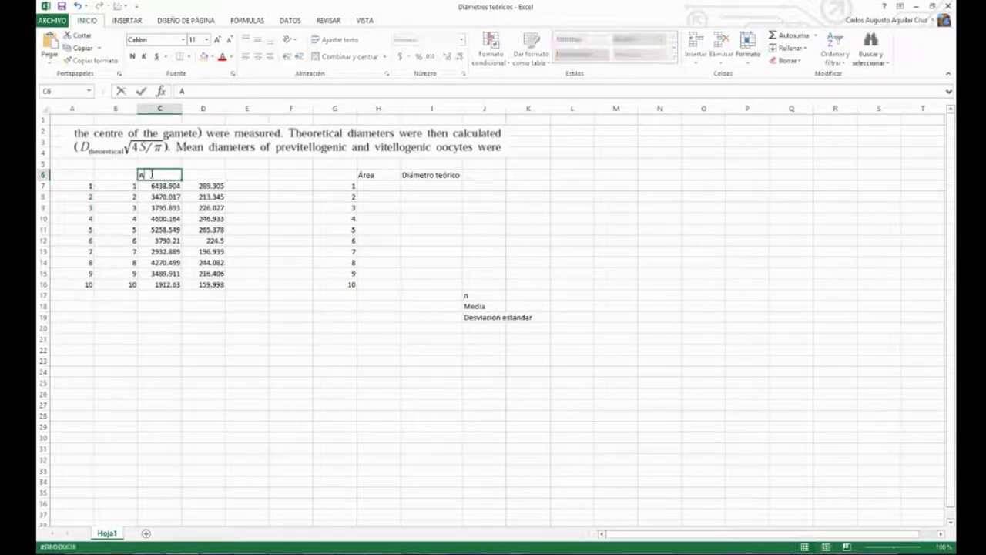
pyautogui.press('BackSpace')
pyautogui.write('Área (')
pyautogui.press('BackSpace')
pyautogui.press('BackSpace')
pyautogui.press('Tab')
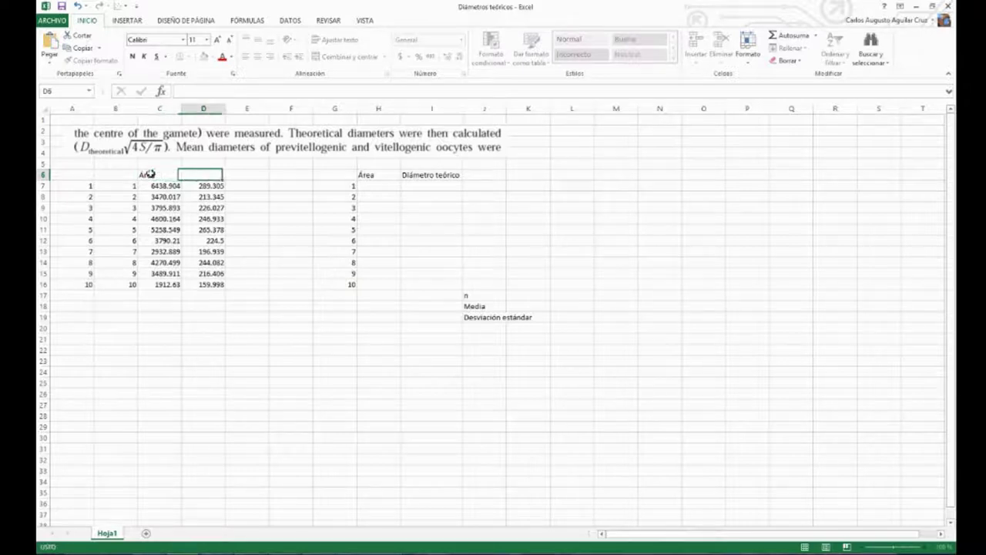
pyautogui.write('Perimetro')
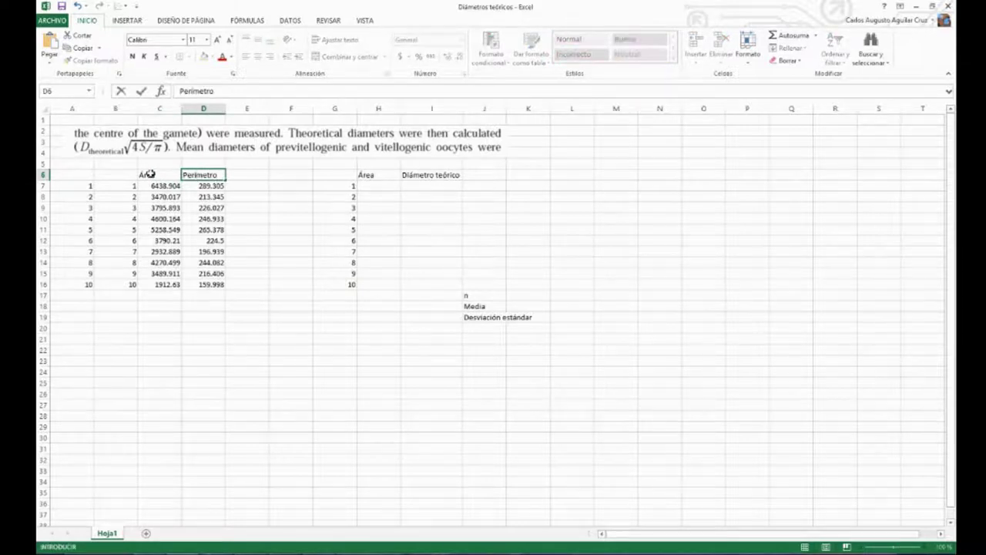
pyautogui.click(152, 174)
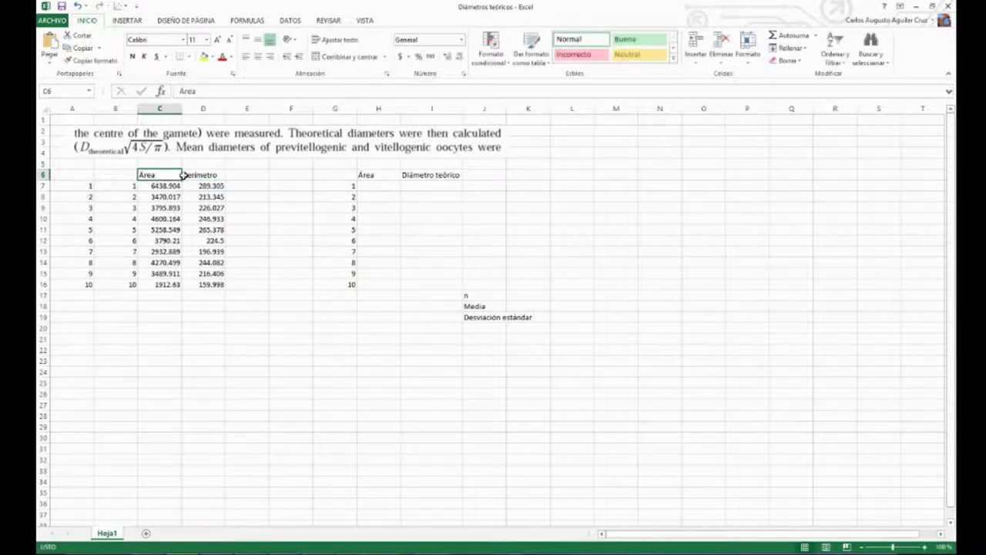
pyautogui.click(189, 176)
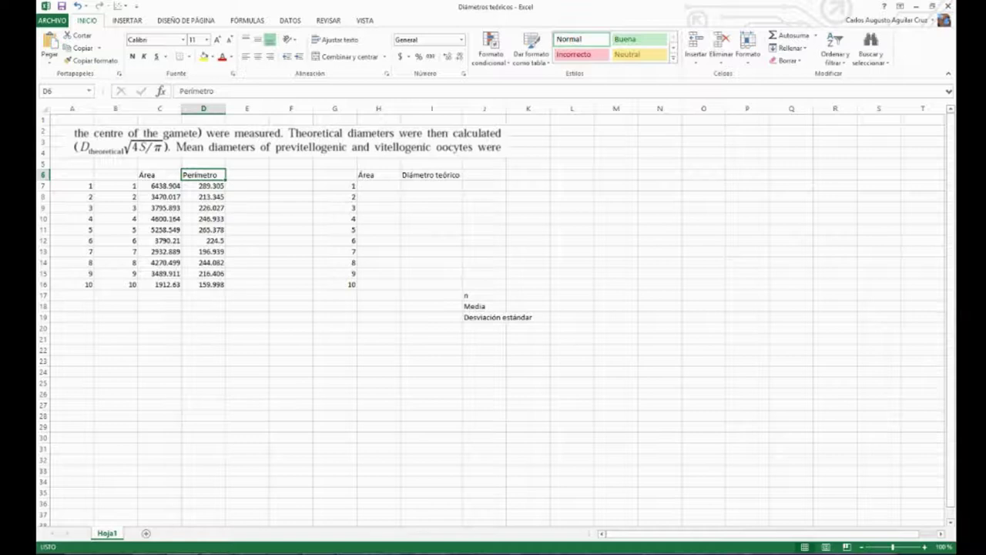
# - Minimize the workbook, the micrograph and the Results table, and switch to the Pecten maximus article in Adobe Acrobat
pyautogui.click(911, 7)
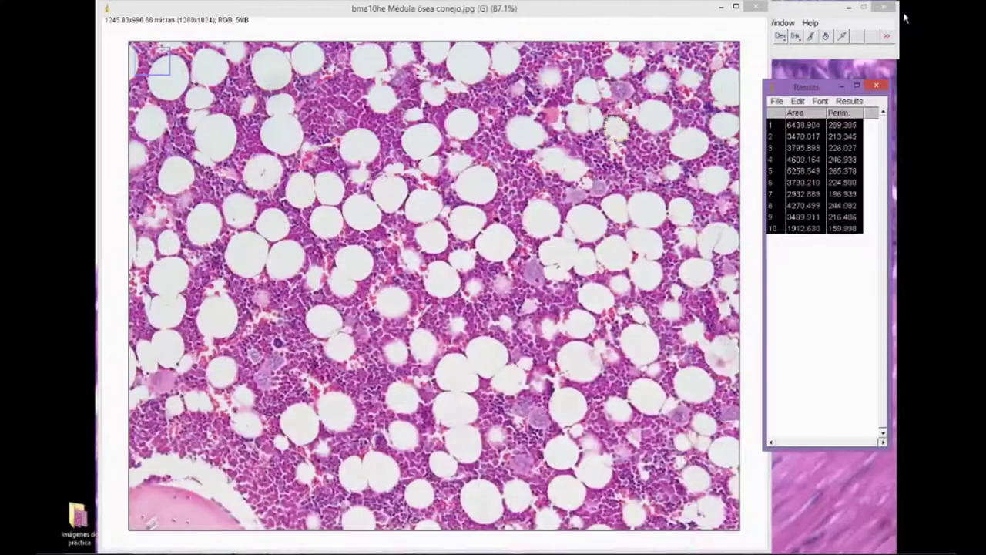
pyautogui.click(755, 7)
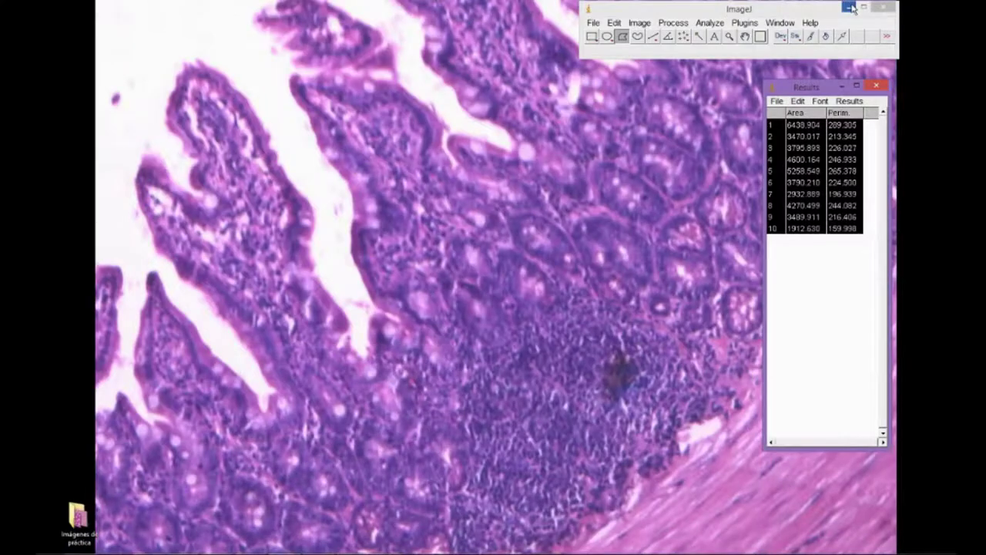
pyautogui.click(842, 87)
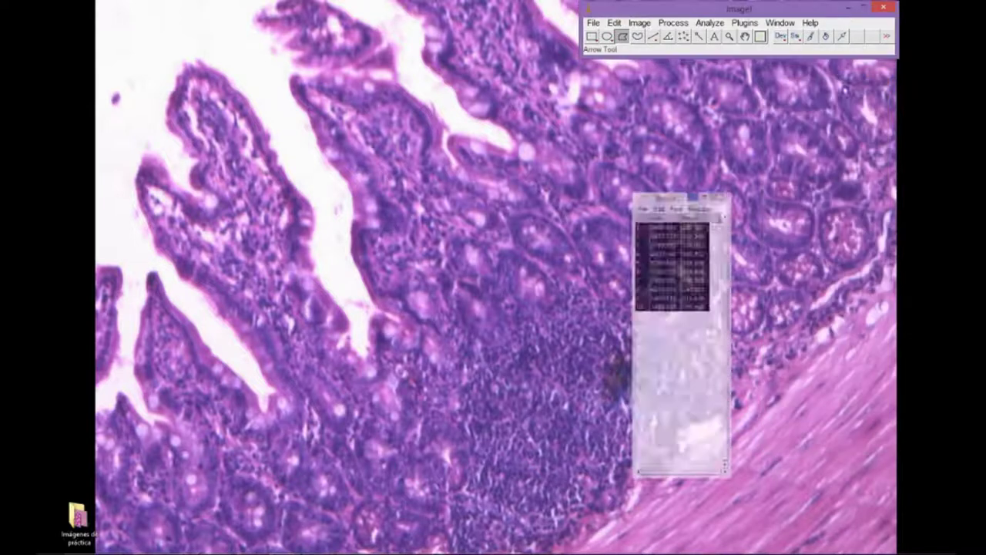
pyautogui.hotkey('alt', 'Tab')
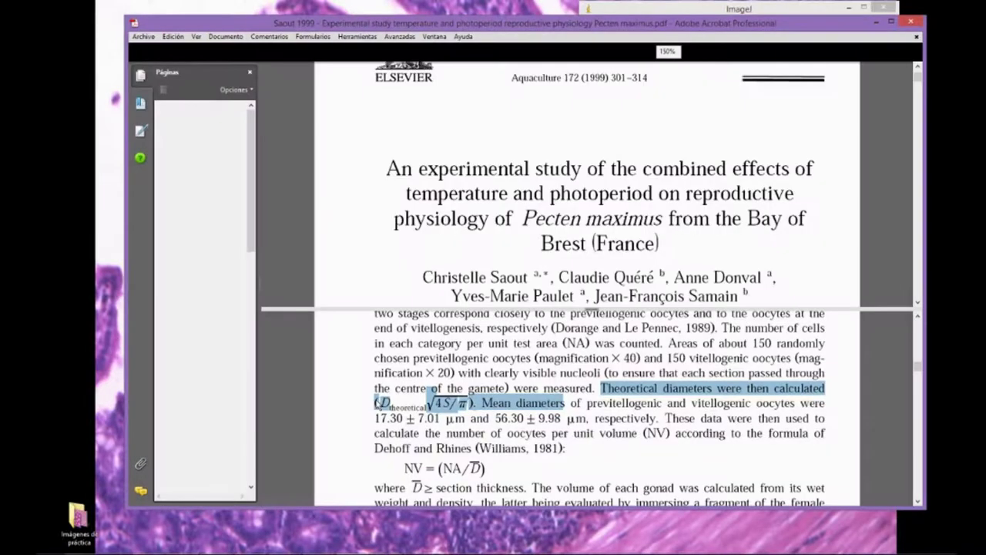
pyautogui.moveTo(377, 402)
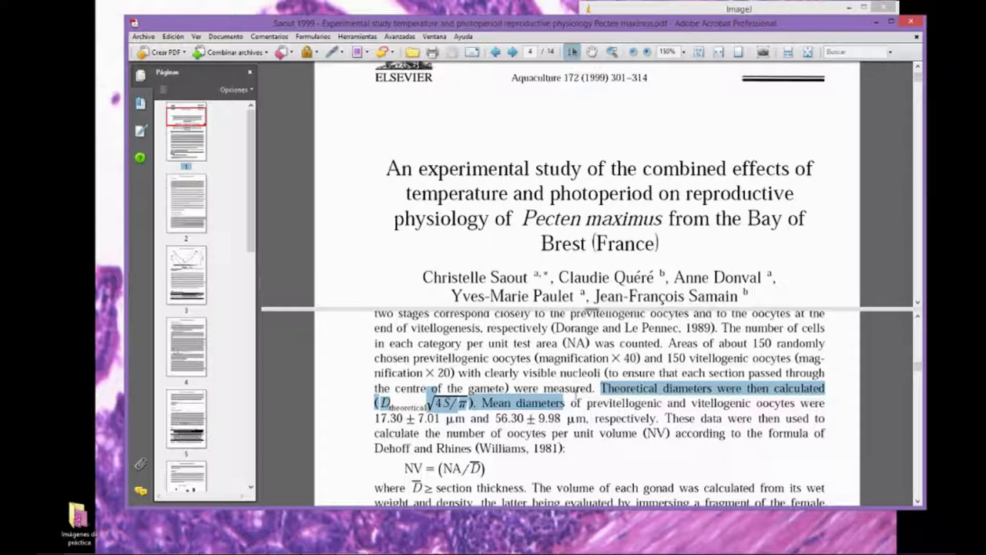
# - Examine the article's sentence on theoretical diameters and its formula √(4S/π)
pyautogui.click(601, 393)
pyautogui.moveTo(601, 387); pyautogui.dragTo(823, 390)
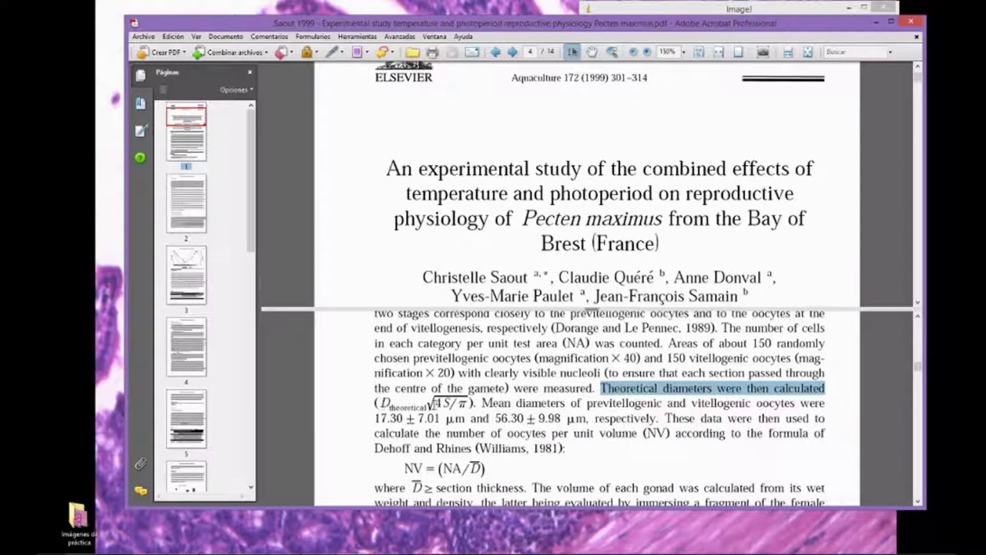
pyautogui.click(429, 401)
pyautogui.moveTo(428, 399); pyautogui.dragTo(470, 403)
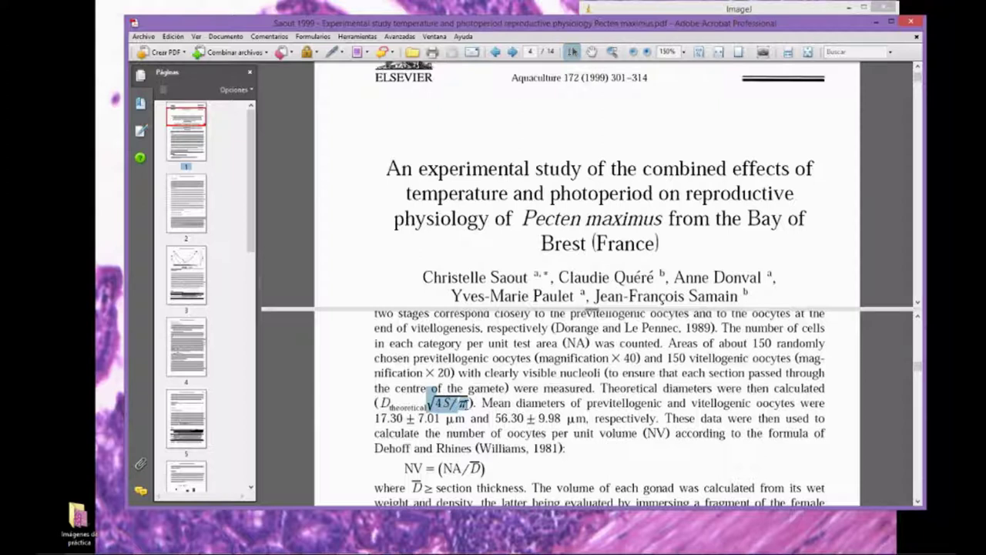
pyautogui.click(433, 390)
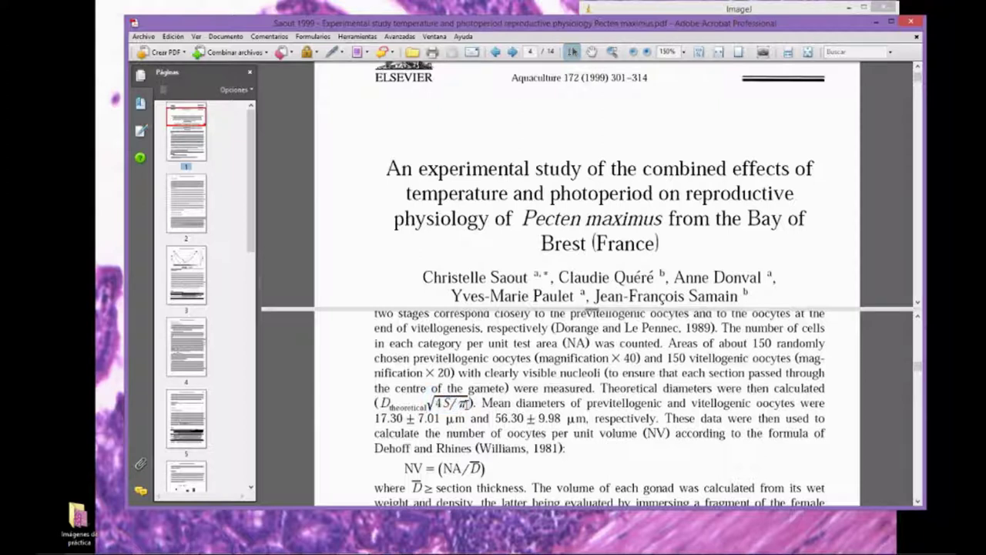
pyautogui.moveTo(427, 401); pyautogui.dragTo(400, 405)
# - Look at the bone marrow micrograph once more, and minimize it and the article to return to the Excel workbook
pyautogui.click(292, 505)
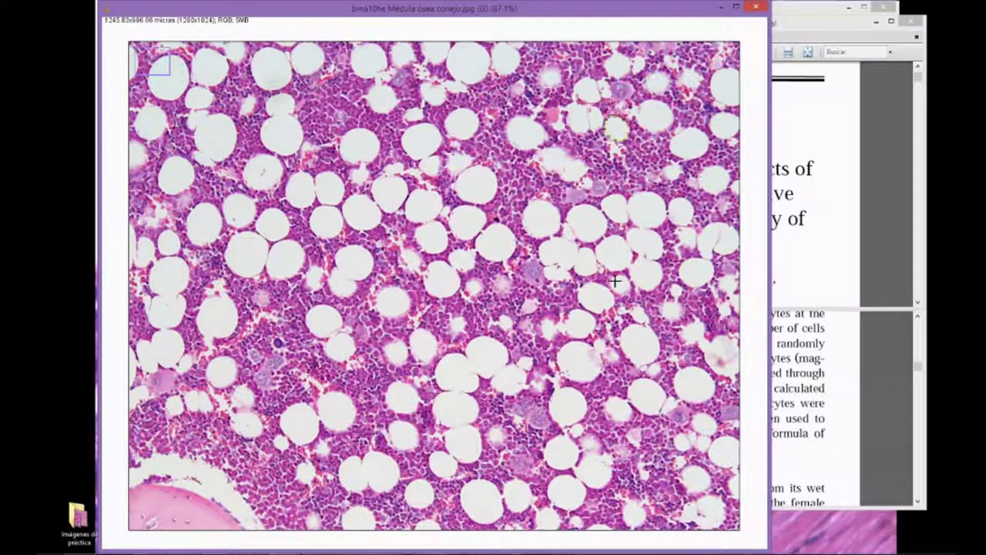
pyautogui.click(722, 9)
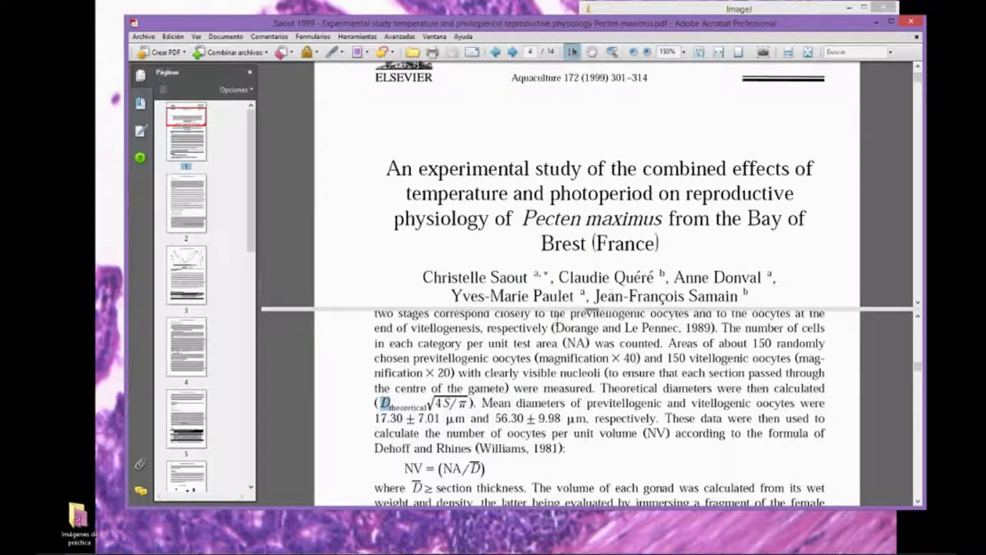
pyautogui.click(876, 22)
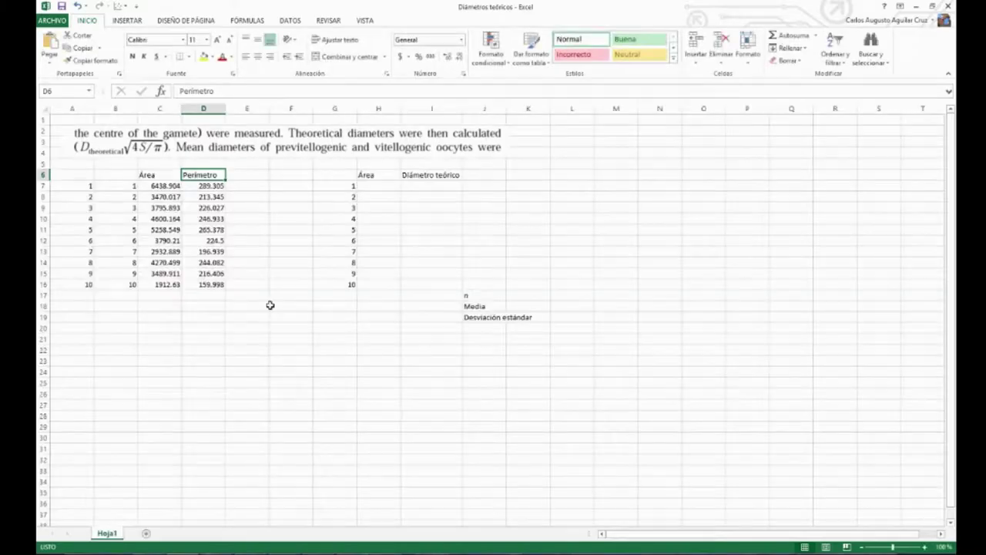
# - Link cell H7 under Área to the first pasted area with =C7 and fill the formula down to H16
pyautogui.click(383, 186)
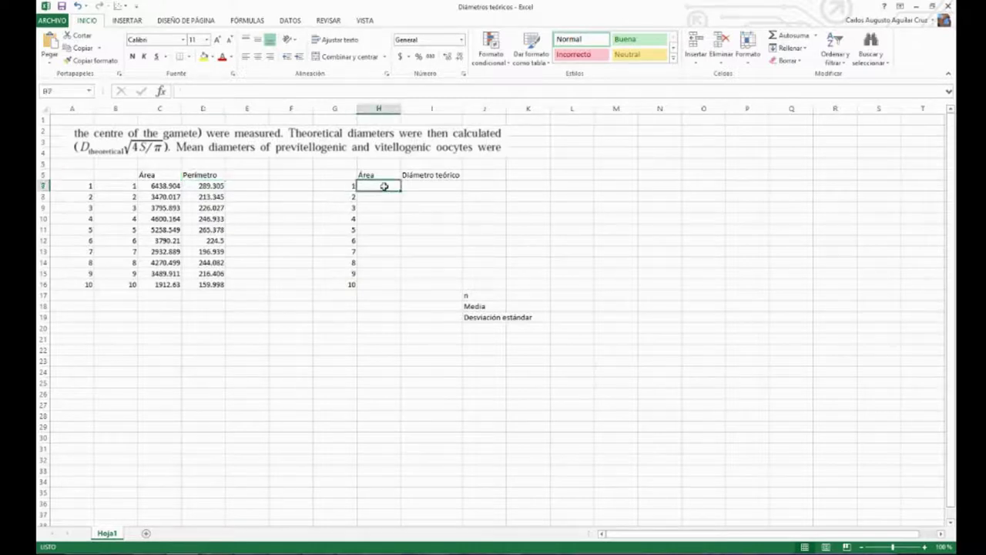
pyautogui.write('=')
pyautogui.press('Left')
pyautogui.press('Left')
pyautogui.press('Left')
pyautogui.press('Left')
pyautogui.press('Left')
pyautogui.press('Left')
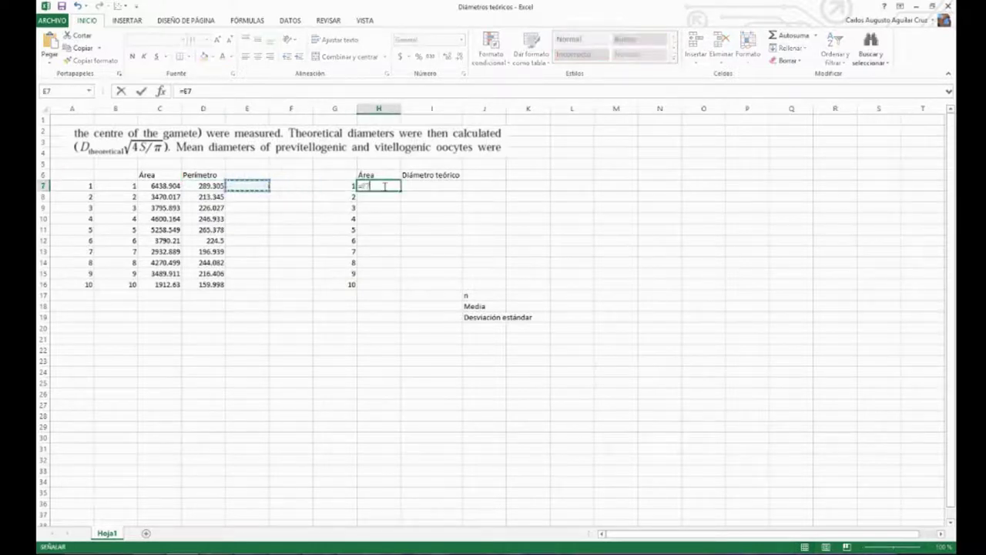
pyautogui.press('Right')
pyautogui.hotkey('ctrl', 'Return')
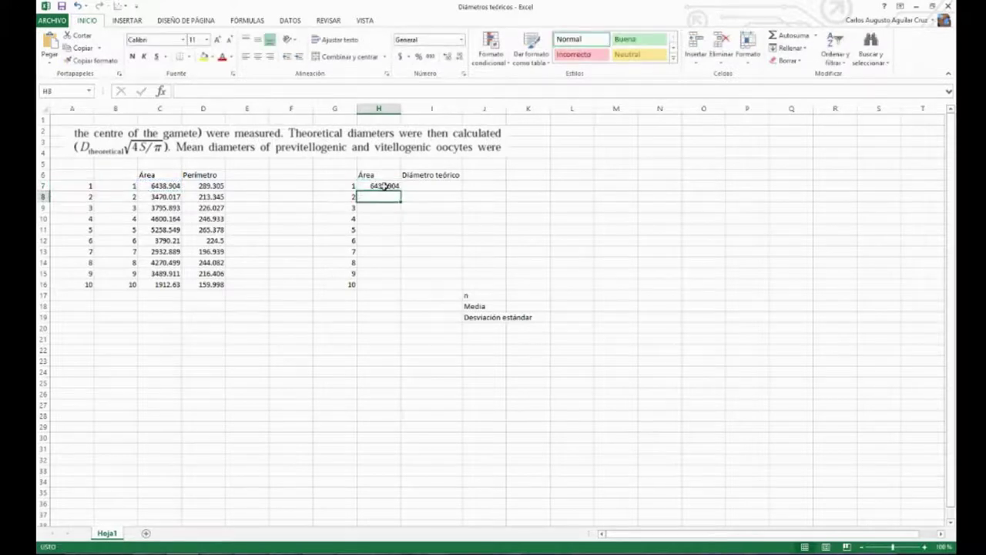
pyautogui.moveTo(400, 194); pyautogui.dragTo(400, 287)
# - Apply all borders to the Área and Diámetro teórico table in G6:I19
pyautogui.moveTo(349, 174); pyautogui.dragTo(460, 322)
pyautogui.click(190, 58)
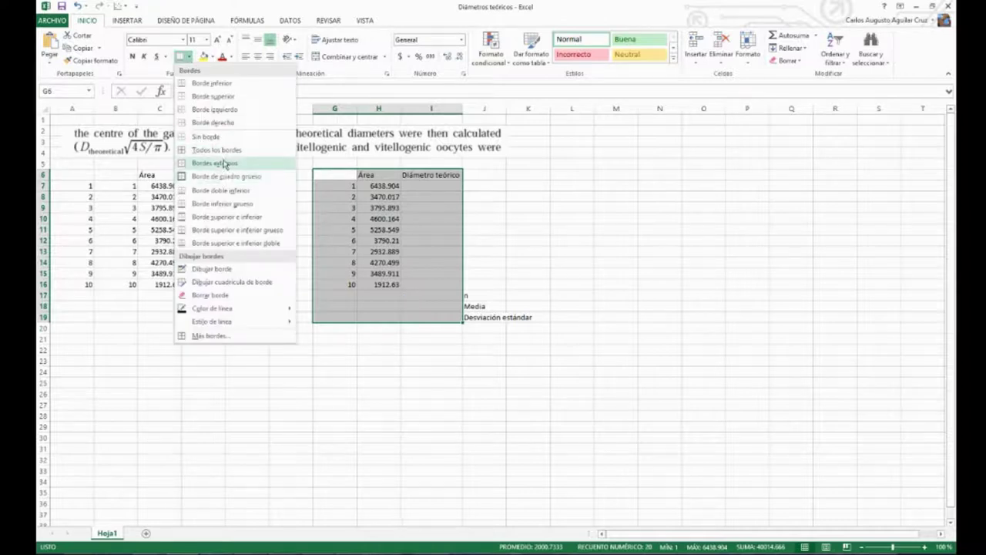
pyautogui.click(222, 151)
pyautogui.click(408, 228)
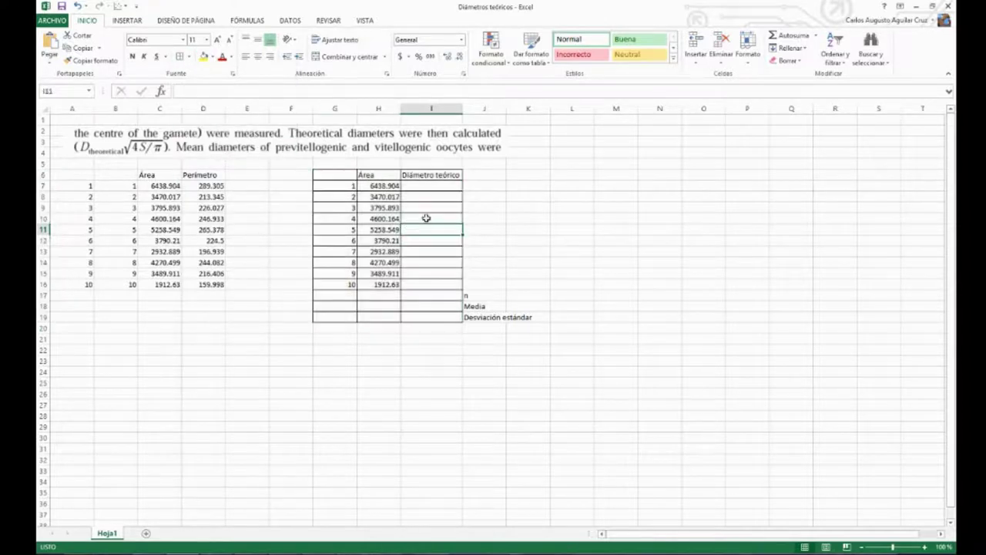
# - Calculate the theoretical diameter in I7 with =RAIZ(((4*H7)/PI())) and fill the formula down to I16
pyautogui.click(429, 186)
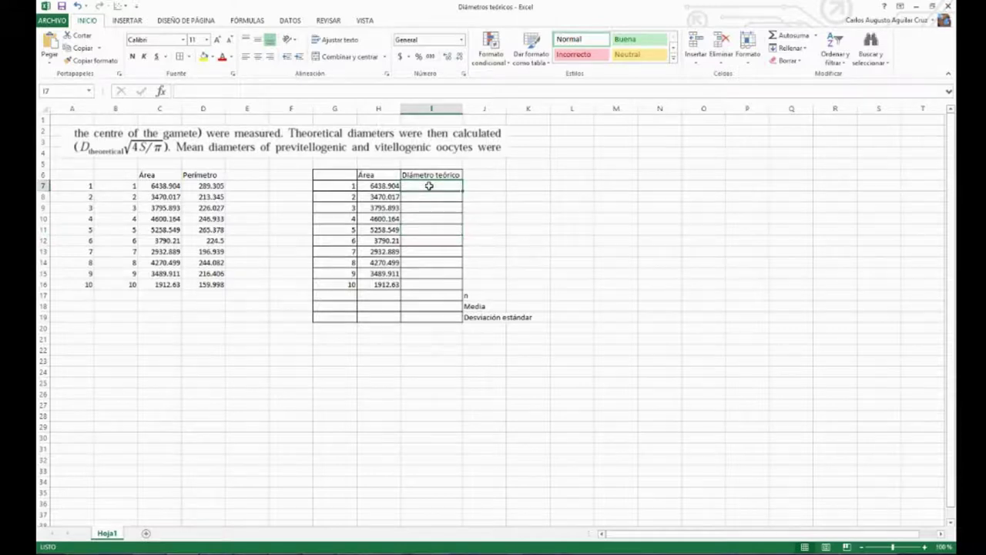
pyautogui.write('=')
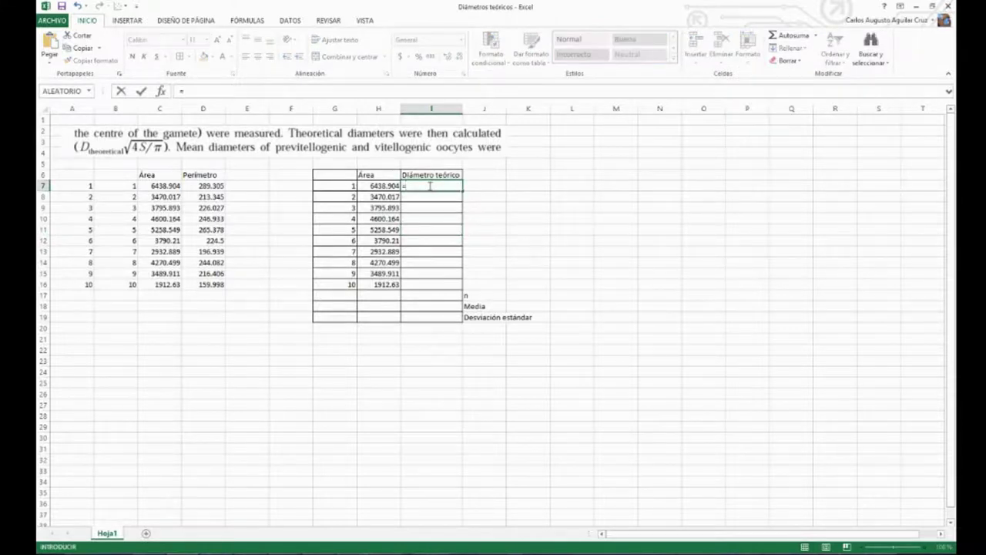
pyautogui.write('ra')
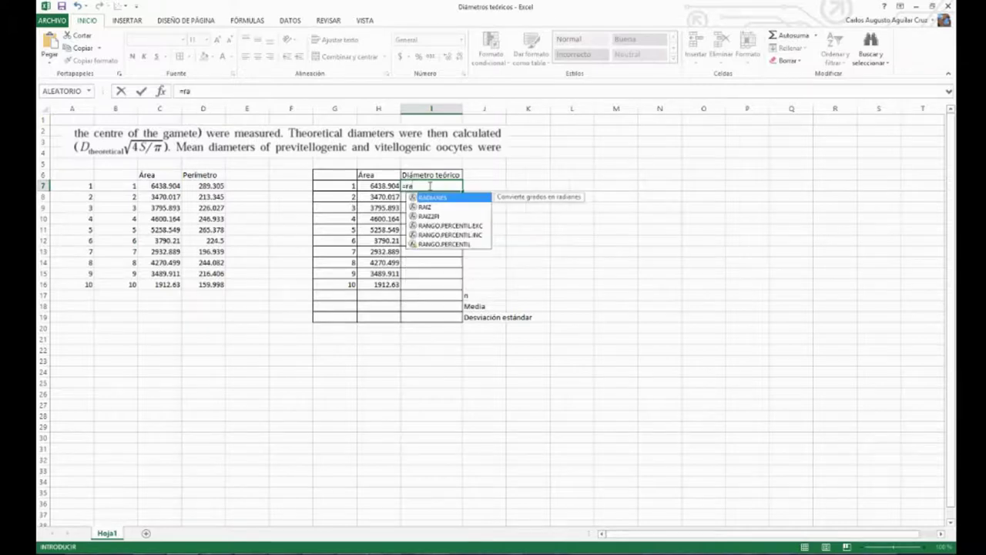
pyautogui.doubleClick(428, 207)
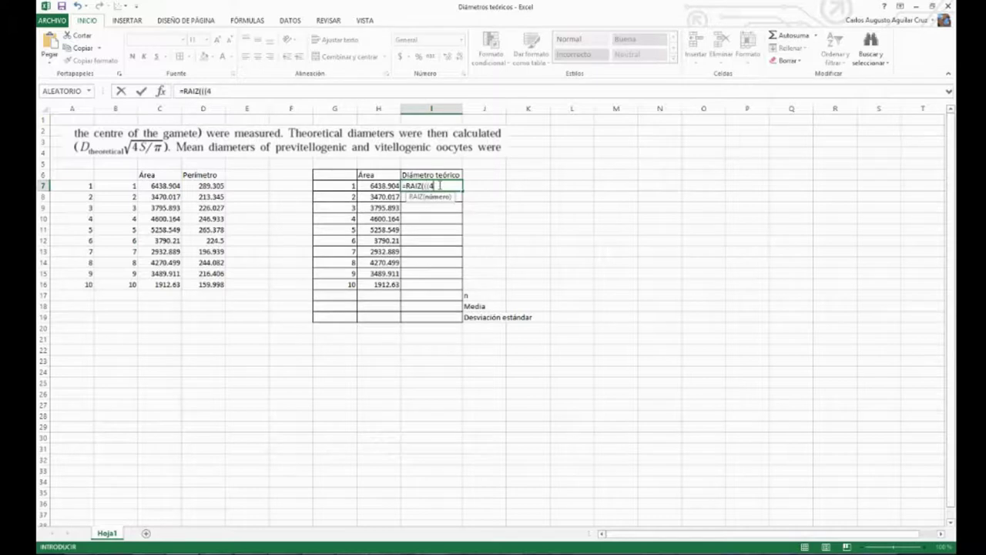
pyautogui.click(390, 184)
pyautogui.write(')')
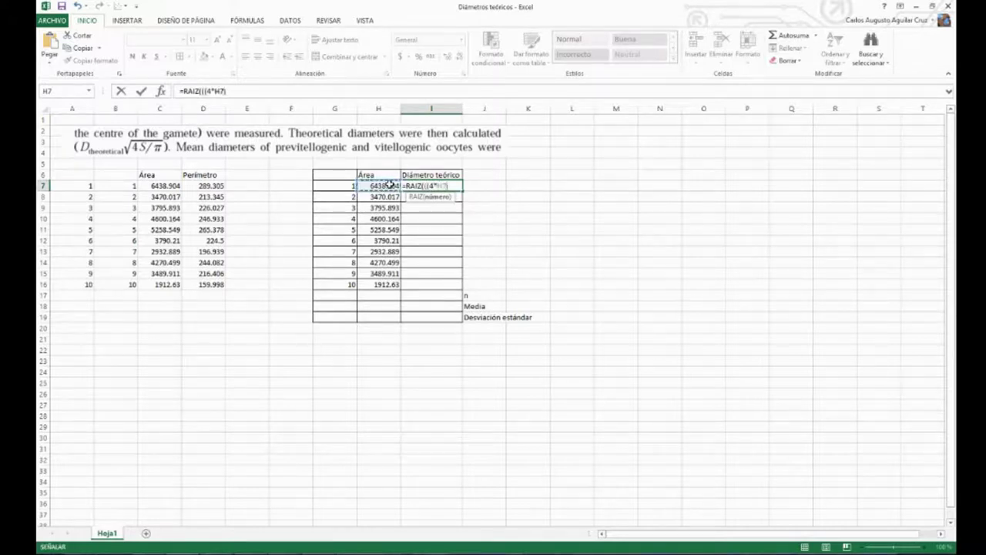
pyautogui.write('/pi()')
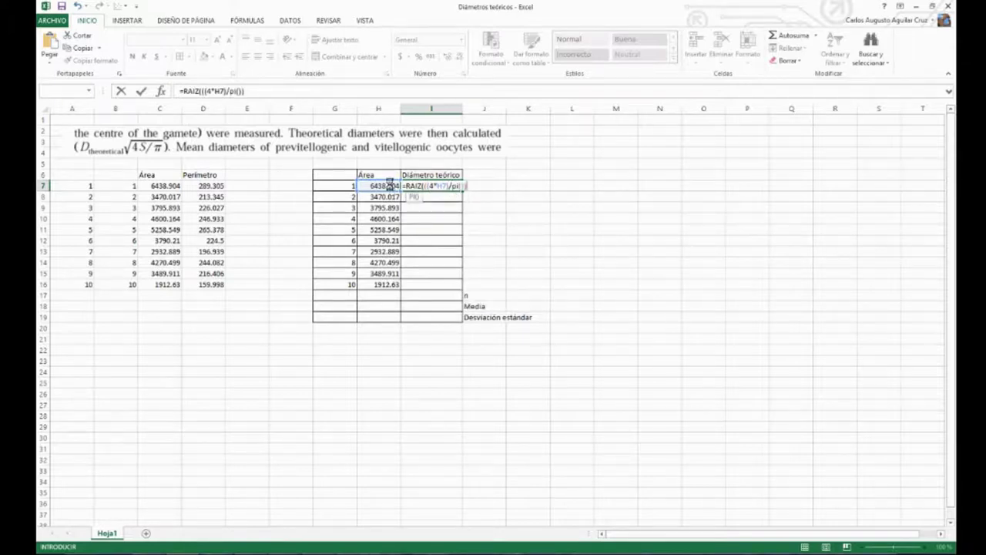
pyautogui.press('Return')
pyautogui.press('Return')
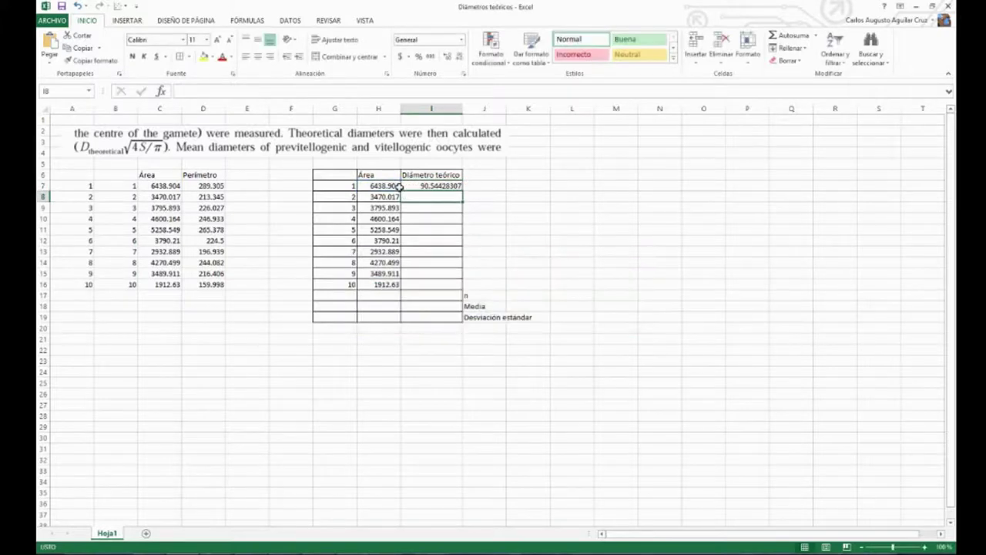
pyautogui.click(410, 187)
pyautogui.moveTo(463, 190); pyautogui.dragTo(460, 285)
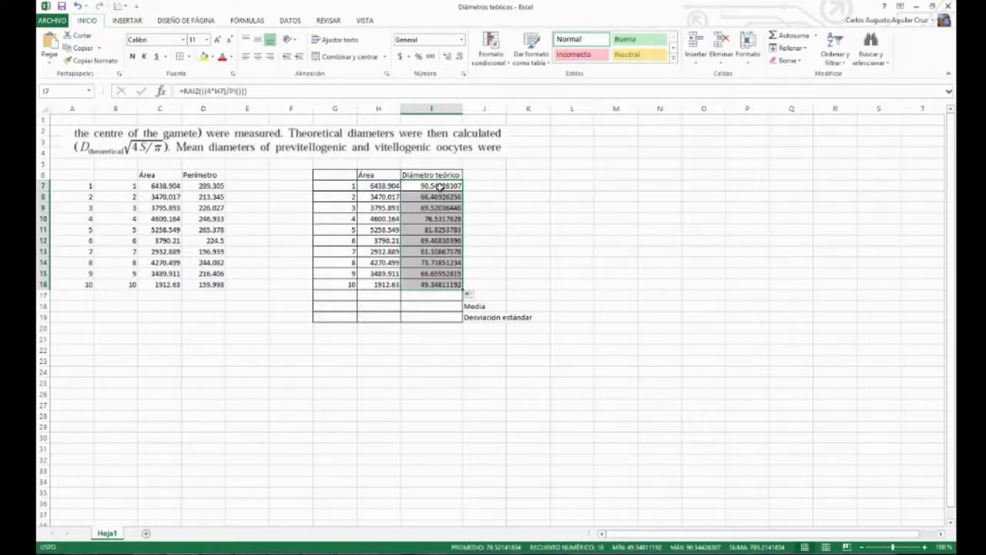
# - Count the theoretical diameters for n in cell I17 with =CONTAR(I7:I16)
pyautogui.click(453, 294)
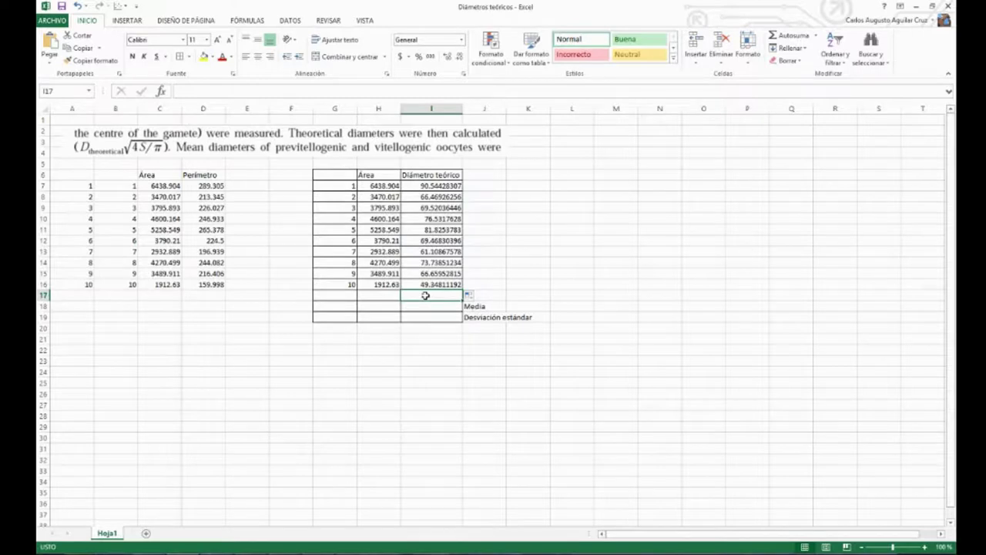
pyautogui.click(816, 36)
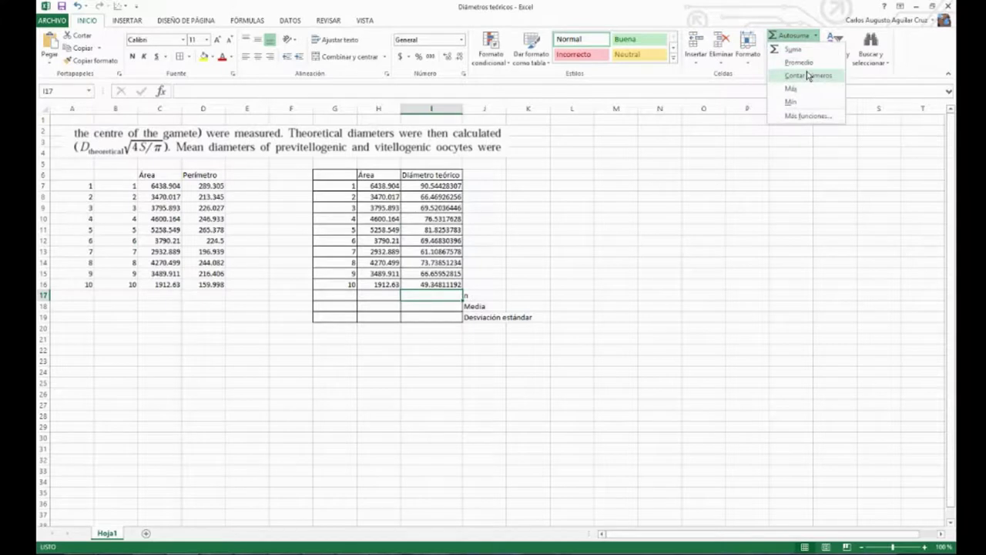
pyautogui.click(808, 75)
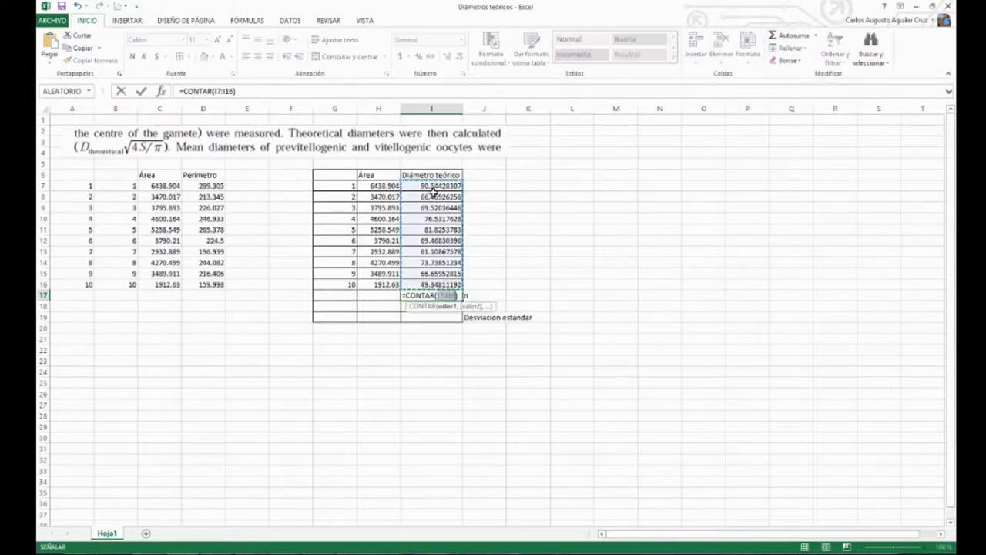
pyautogui.press('Return')
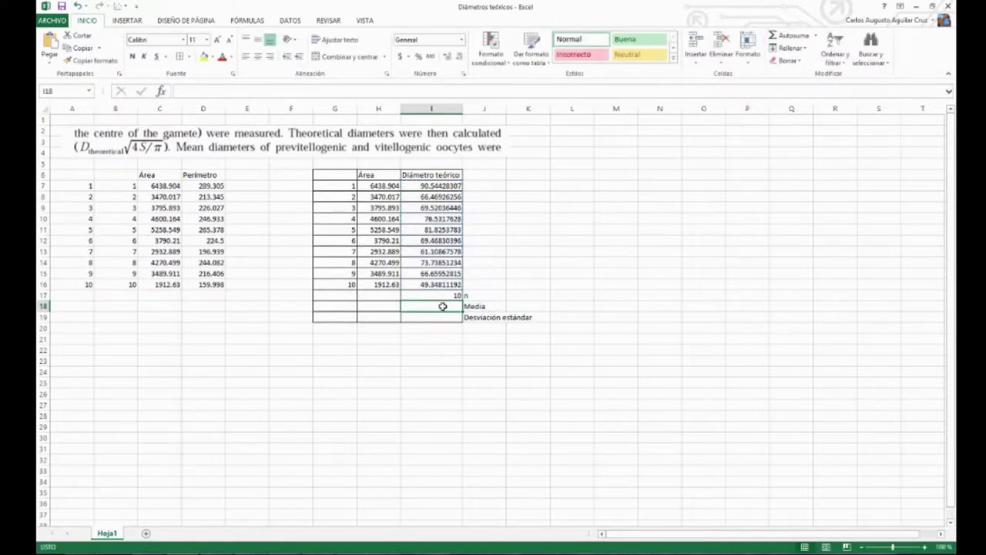
# - Average the theoretical diameters for Media in cell I18 with =PROMEDIO(I7:I16)
pyautogui.click(817, 37)
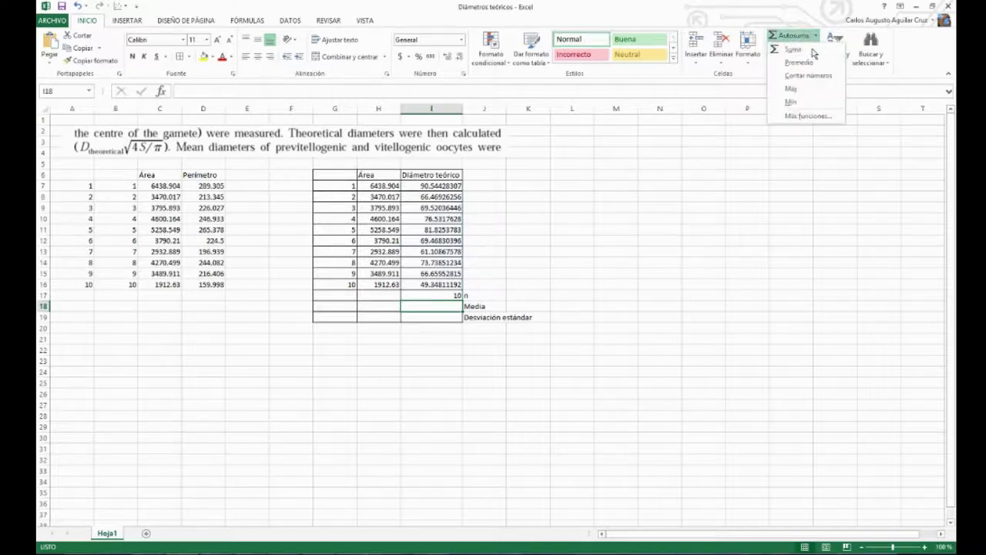
pyautogui.click(793, 63)
pyautogui.moveTo(424, 184); pyautogui.dragTo(437, 282)
pyautogui.press('Return')
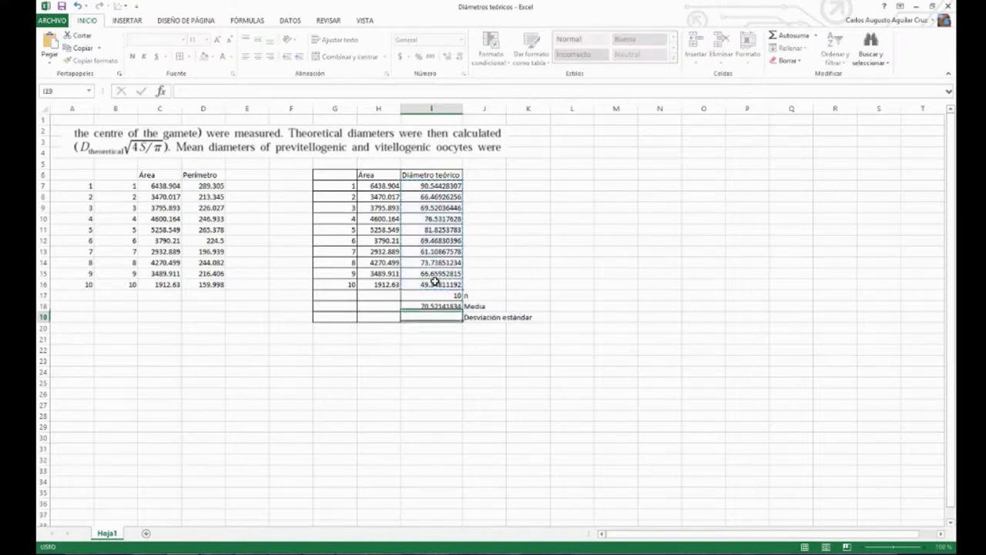
# - Search the functions for "desviacion" and insert =DESVEST(I7:I16) in cell I19 as the standard deviation
pyautogui.click(816, 36)
pyautogui.click(799, 115)
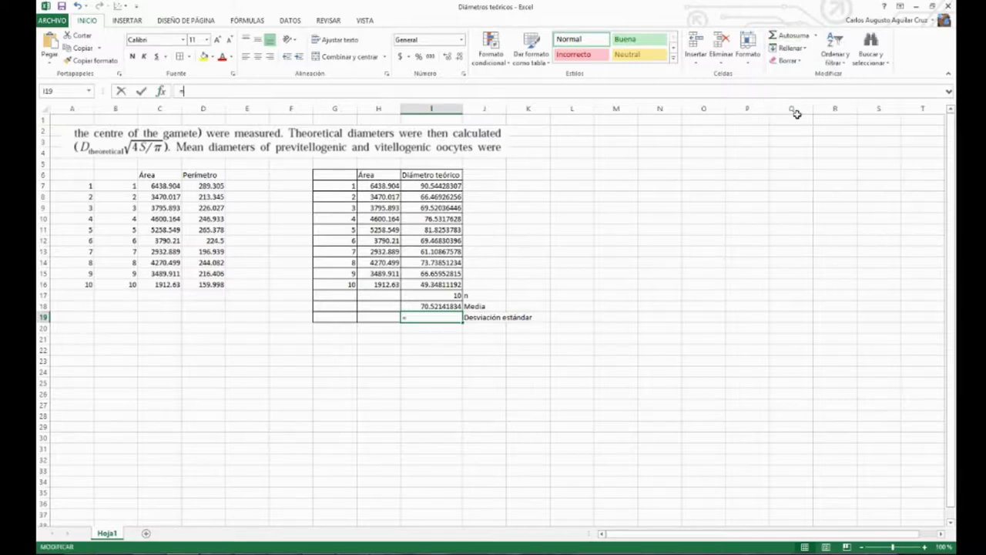
pyautogui.moveTo(434, 101); pyautogui.dragTo(695, 134)
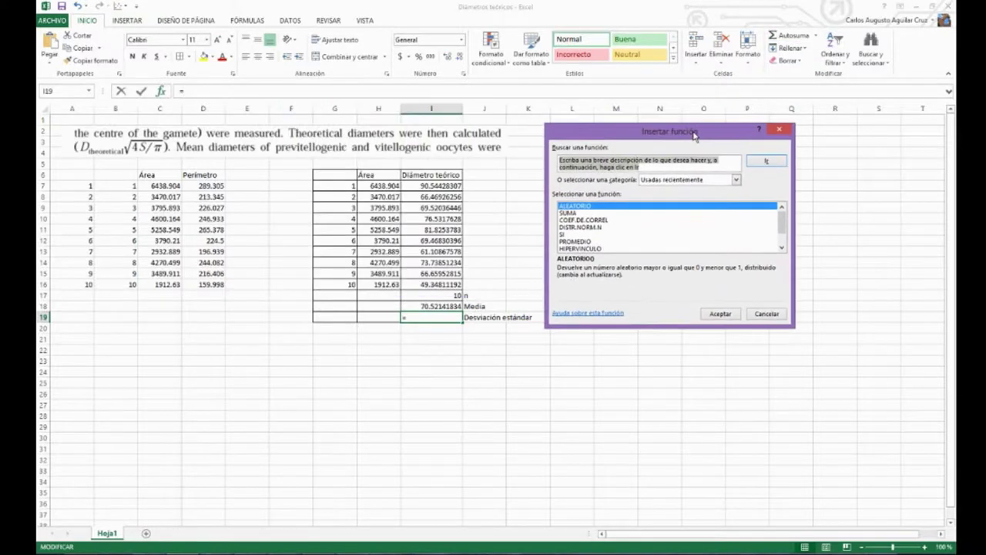
pyautogui.write('desviacion')
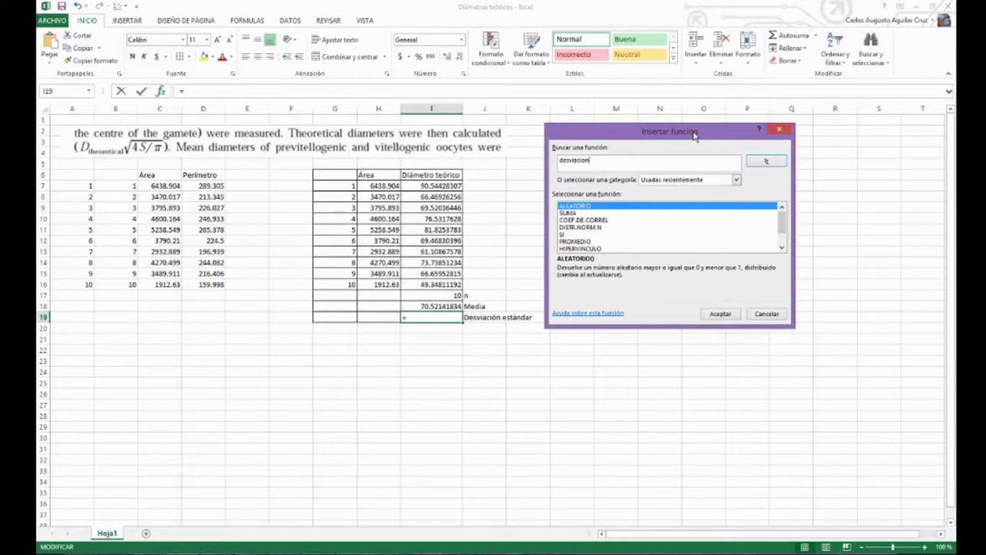
pyautogui.press('Return')
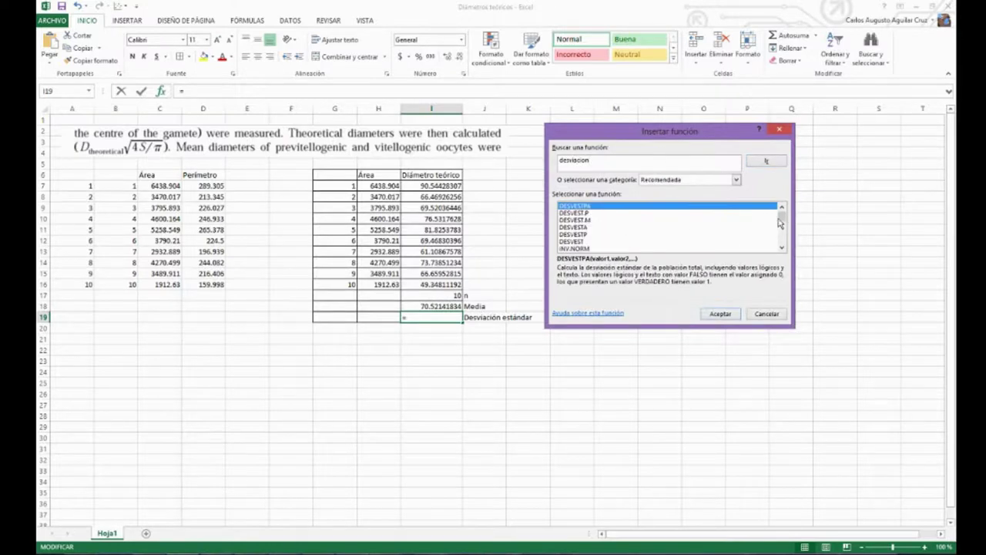
pyautogui.doubleClick(590, 241)
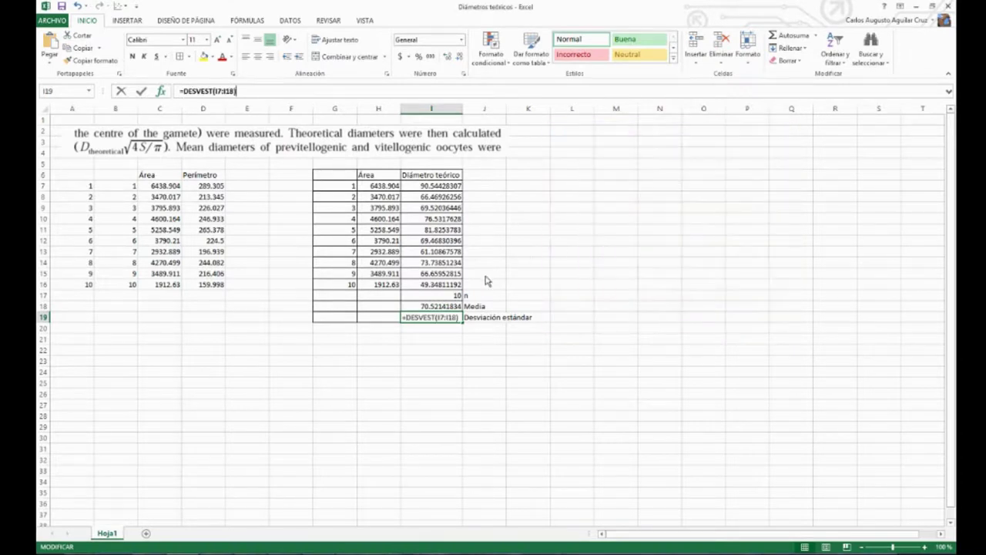
pyautogui.moveTo(443, 285); pyautogui.dragTo(443, 186)
pyautogui.click(761, 309)
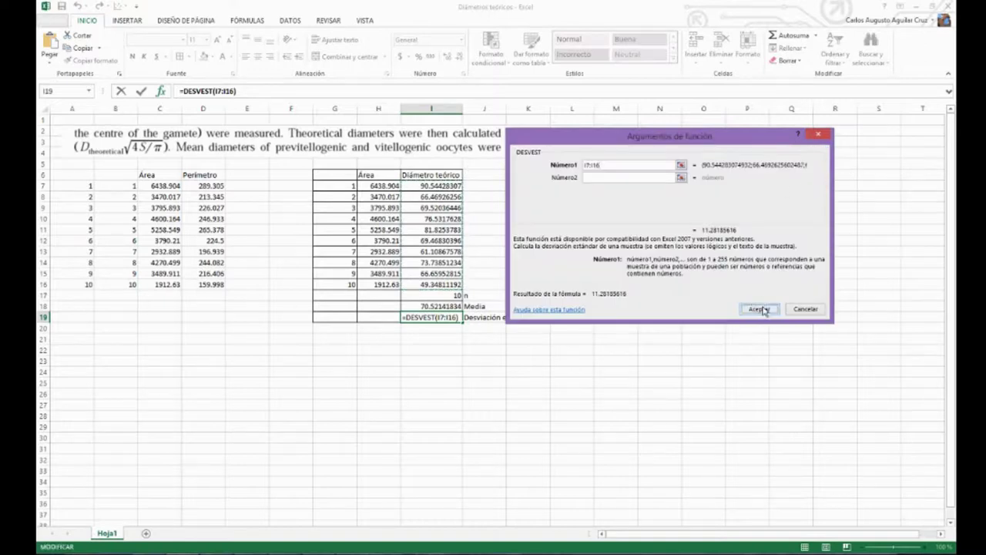
pyautogui.click(460, 348)
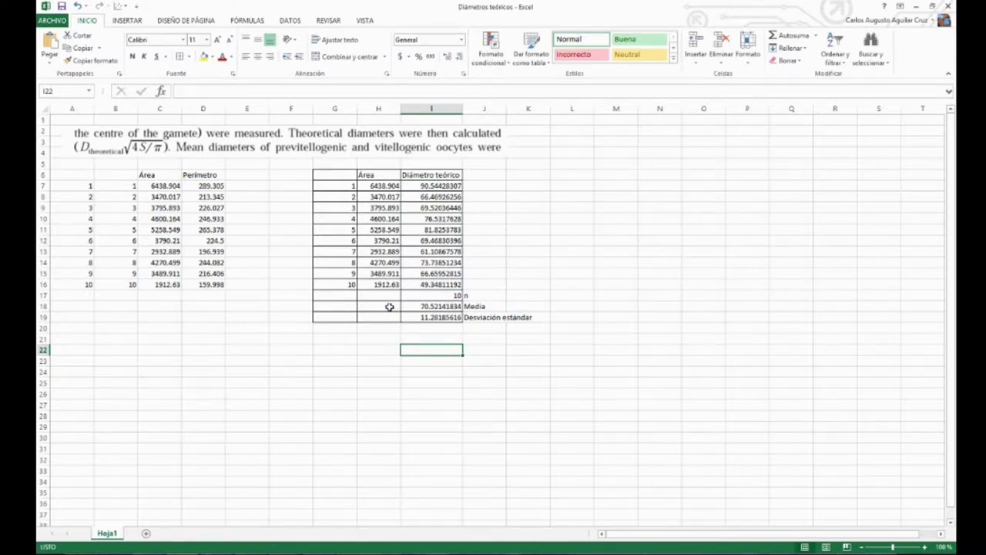
# - Bring up the bone marrow micrograph to compare its fat cells with the areas, and return to the workbook
pyautogui.click(379, 186)
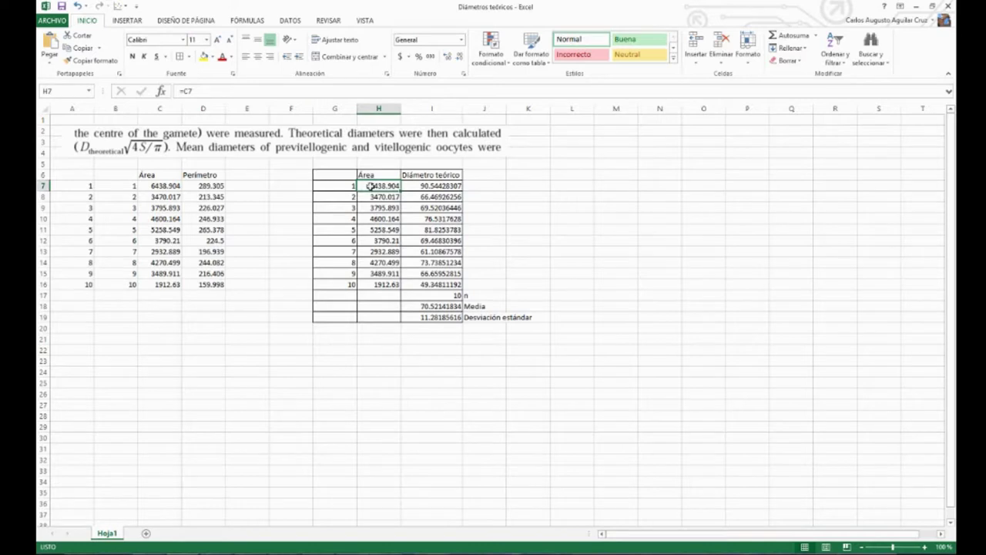
pyautogui.moveTo(285, 553)
pyautogui.click(301, 515)
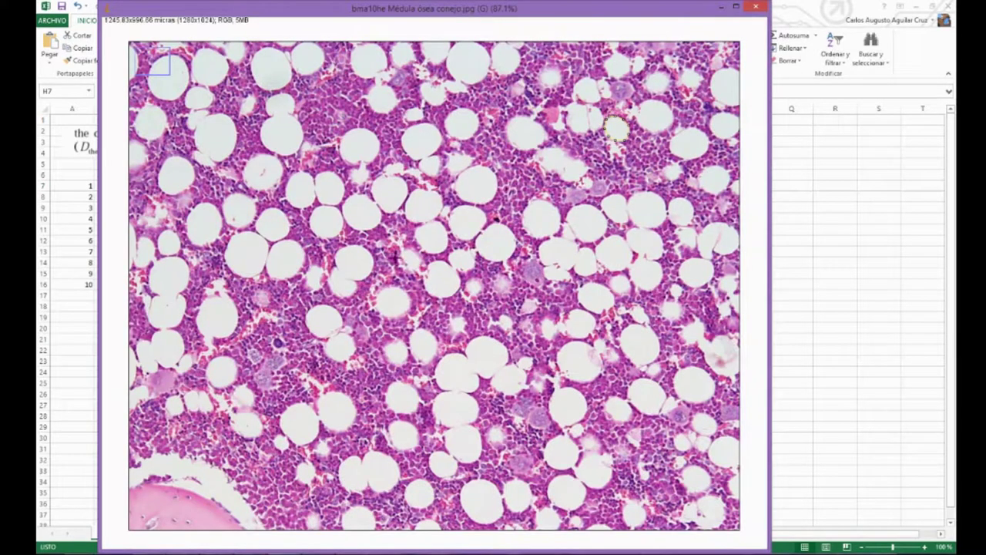
pyautogui.click(807, 348)
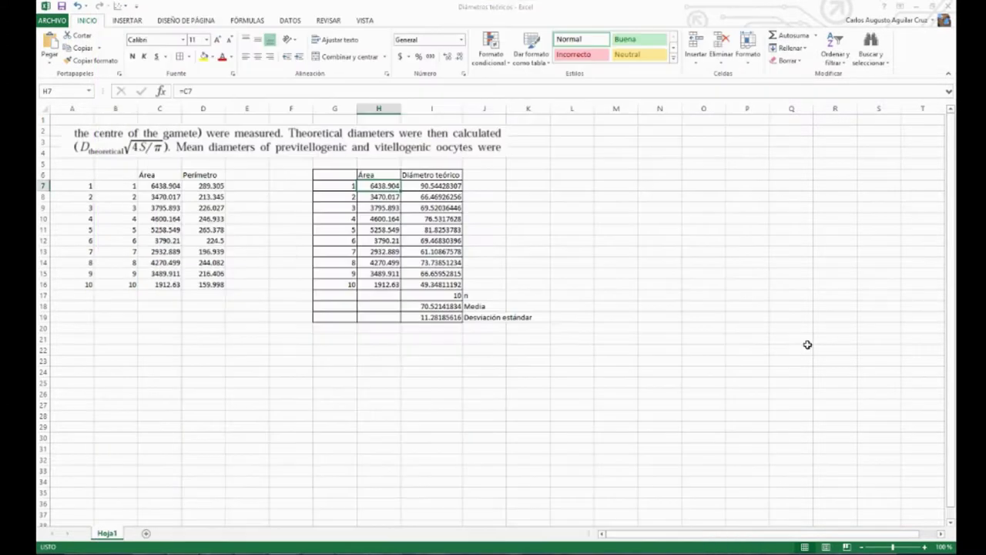
# - Review the linked fat cell areas in the Área column from H8 down to H14 and back at H7
pyautogui.click(384, 197)
pyautogui.click(382, 208)
pyautogui.click(381, 219)
pyautogui.click(380, 229)
pyautogui.click(378, 241)
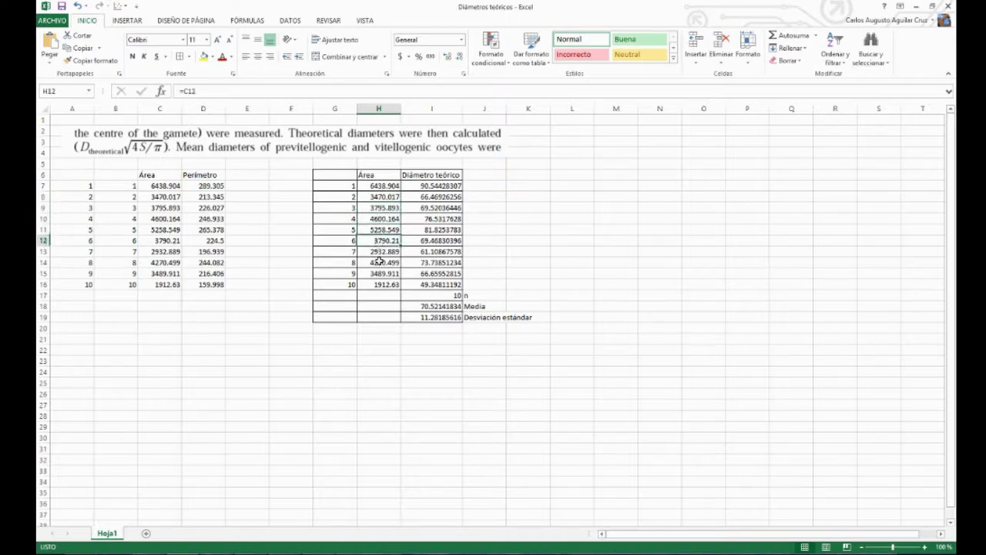
pyautogui.click(379, 251)
pyautogui.click(379, 262)
pyautogui.click(402, 186)
pyautogui.click(391, 185)
# - Review the pasted formula image, the first theoretical diameter, and the n and Media cells
pyautogui.click(150, 142)
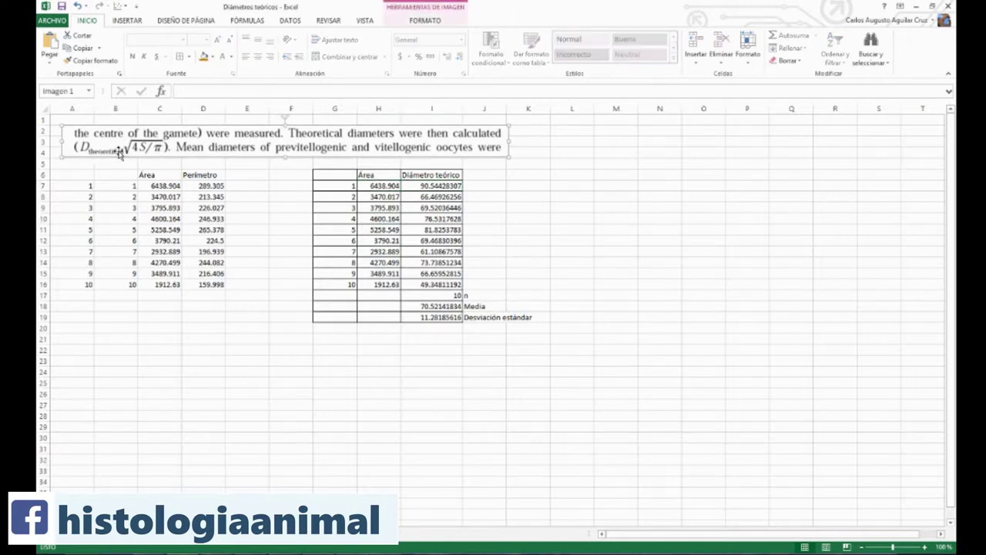
pyautogui.click(481, 187)
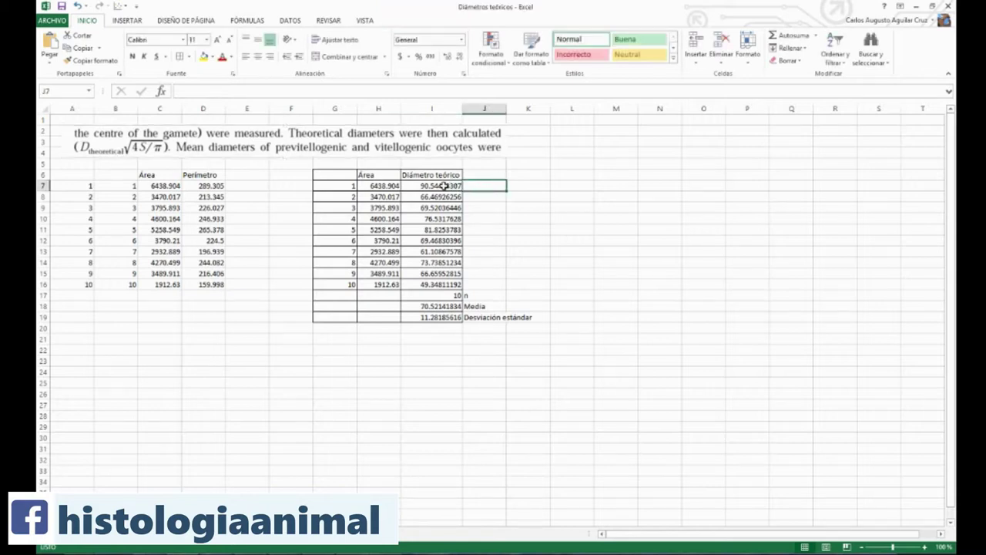
pyautogui.click(445, 186)
pyautogui.click(451, 295)
pyautogui.click(436, 306)
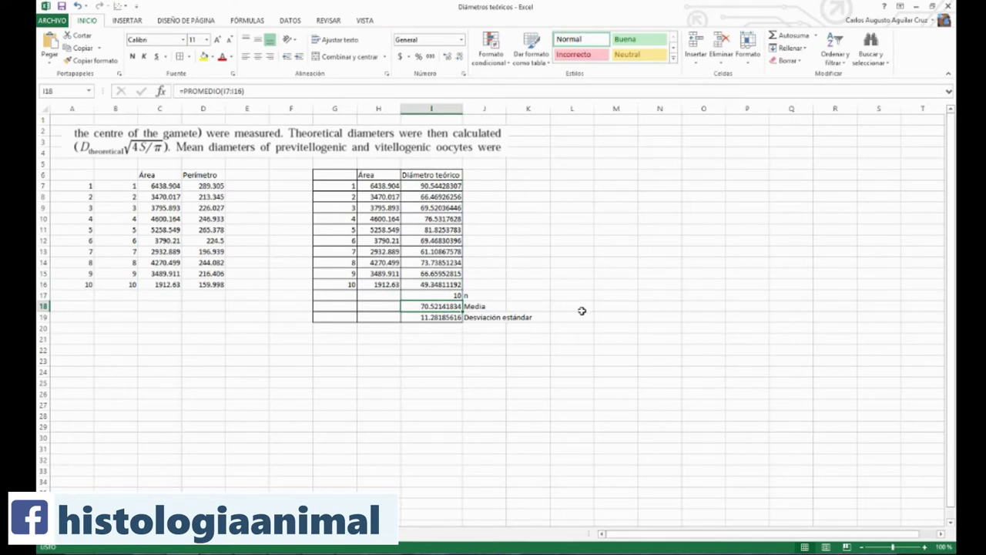
# - Minimize the workbook and the ImageJ main window, leaving the bone marrow micrograph open
pyautogui.click(918, 7)
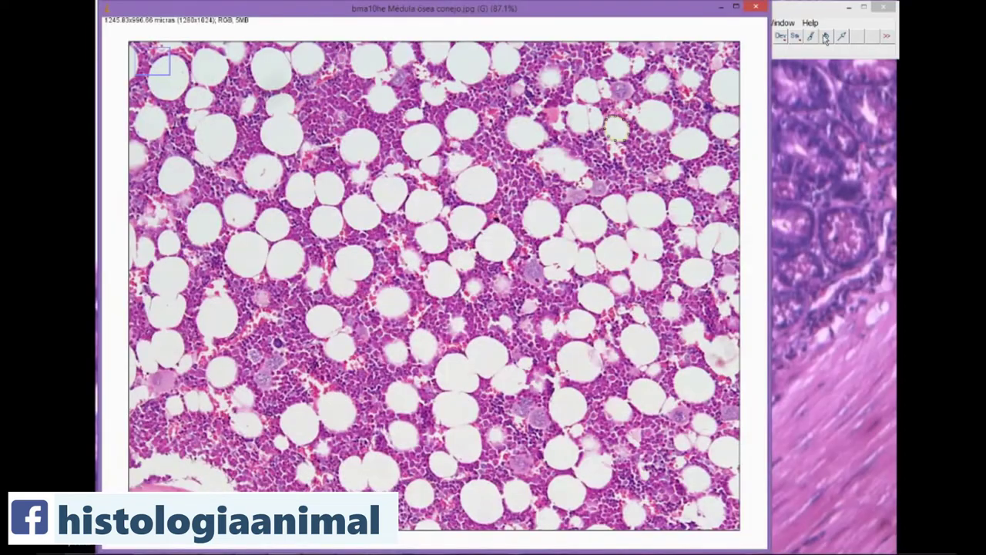
pyautogui.click(832, 9)
pyautogui.click(850, 8)
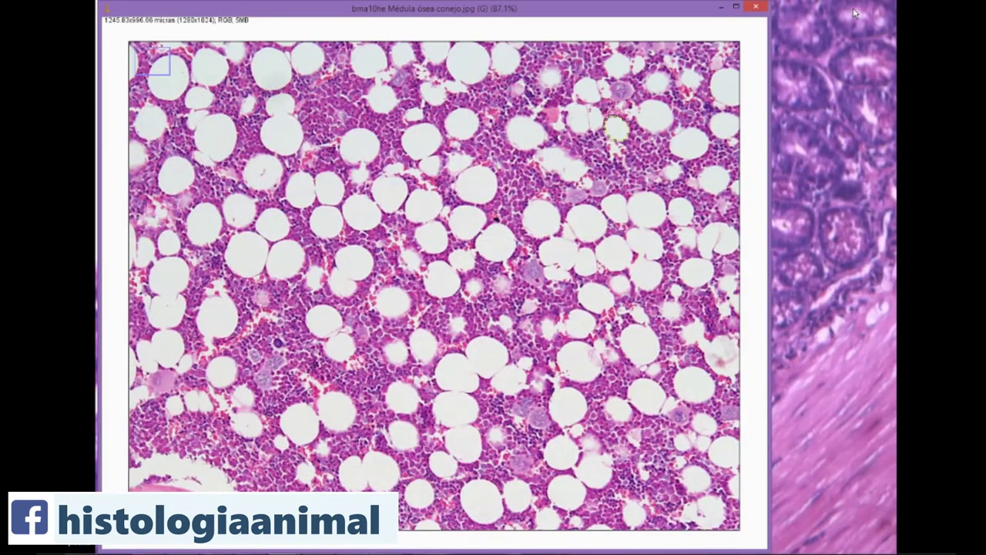